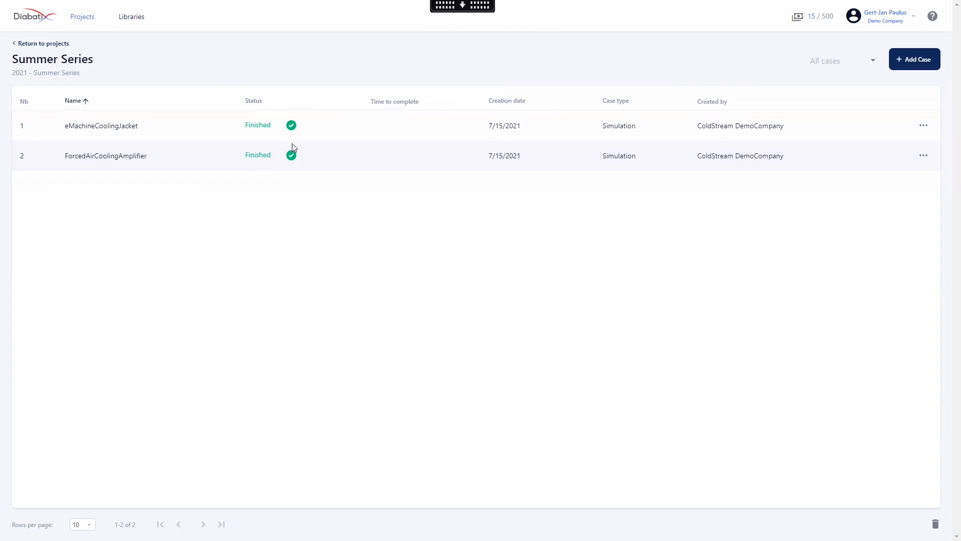
Step: Open the eMachineCoolingJacket case and show its temperature results in °C
{"action": "left_click", "coordinate": [221, 132]}
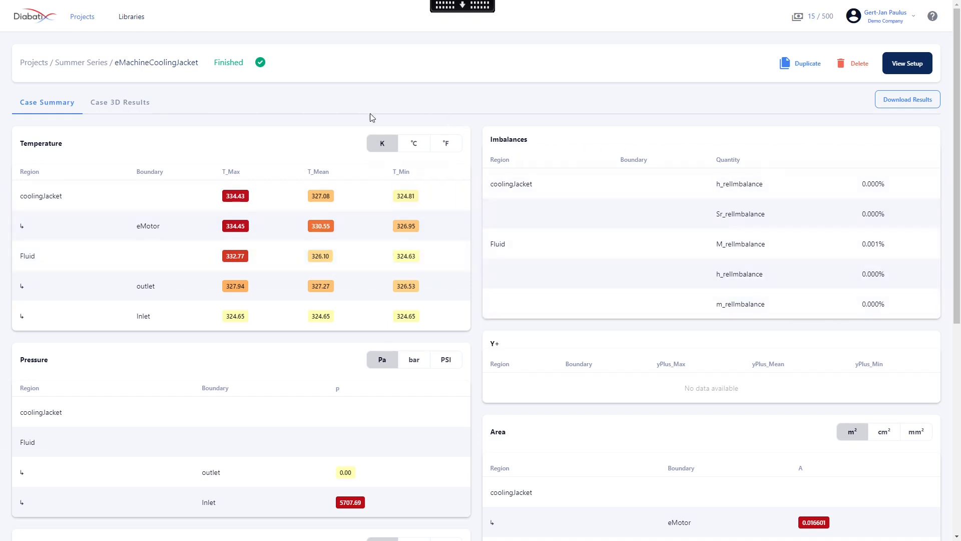
{"action": "left_click", "coordinate": [414, 143]}
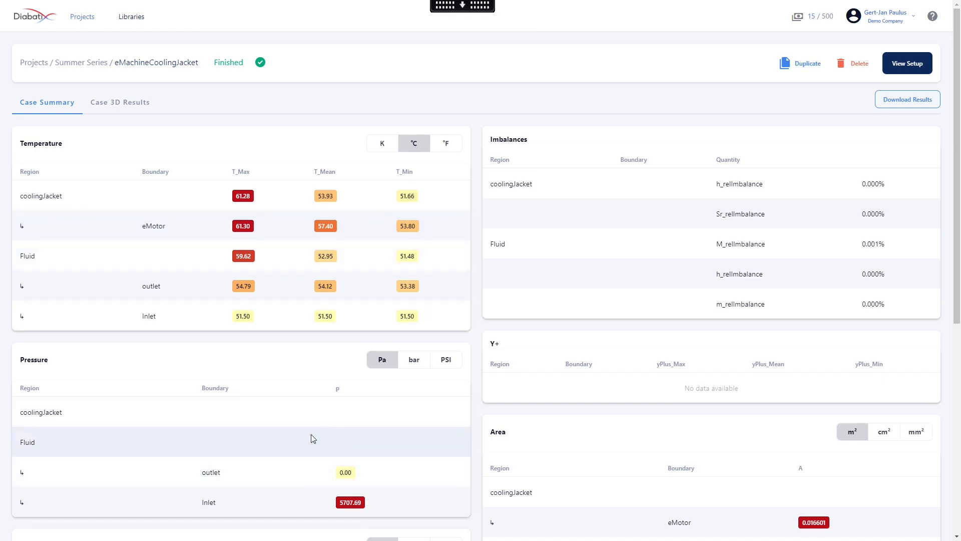
Step: Examine the case summary's temperature, pressure, flow rate, heating power, imbalance and area tables
{"action": "scroll", "coordinate": [363, 480], "scroll_direction": "down", "scroll_amount": 1}
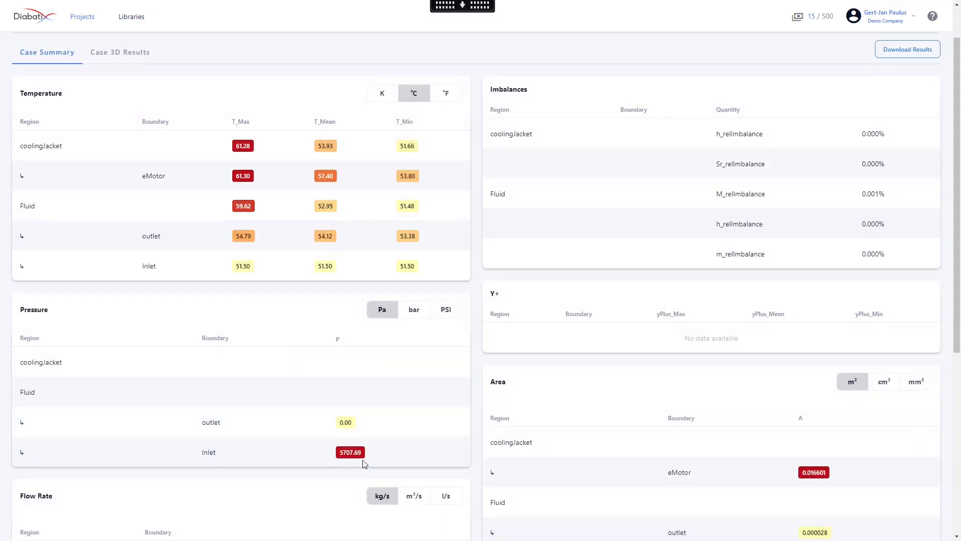
{"action": "scroll", "coordinate": [376, 389], "scroll_direction": "down", "scroll_amount": 3}
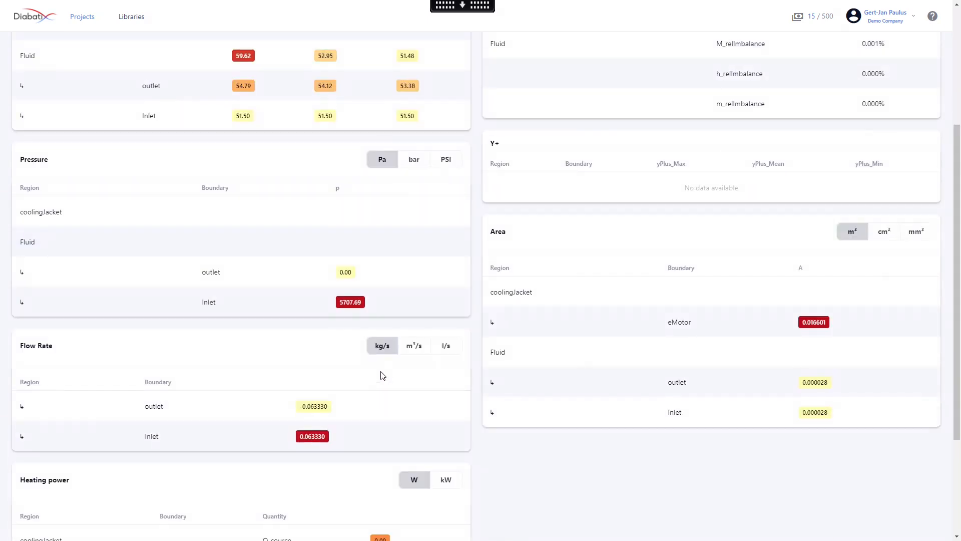
{"action": "scroll", "coordinate": [288, 378], "scroll_direction": "down", "scroll_amount": 2}
{"action": "scroll", "coordinate": [129, 382], "scroll_direction": "down", "scroll_amount": 1}
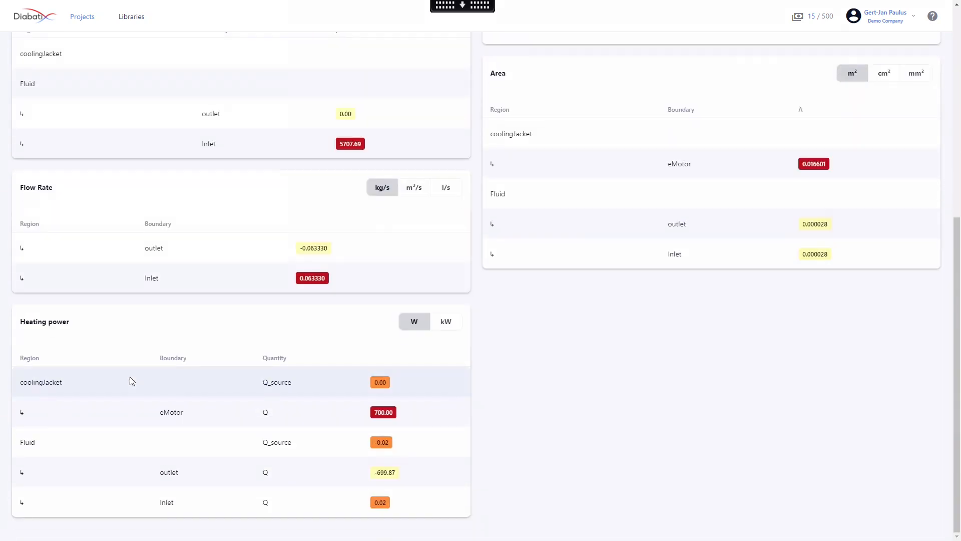
{"action": "scroll", "coordinate": [562, 459], "scroll_direction": "up", "scroll_amount": 6}
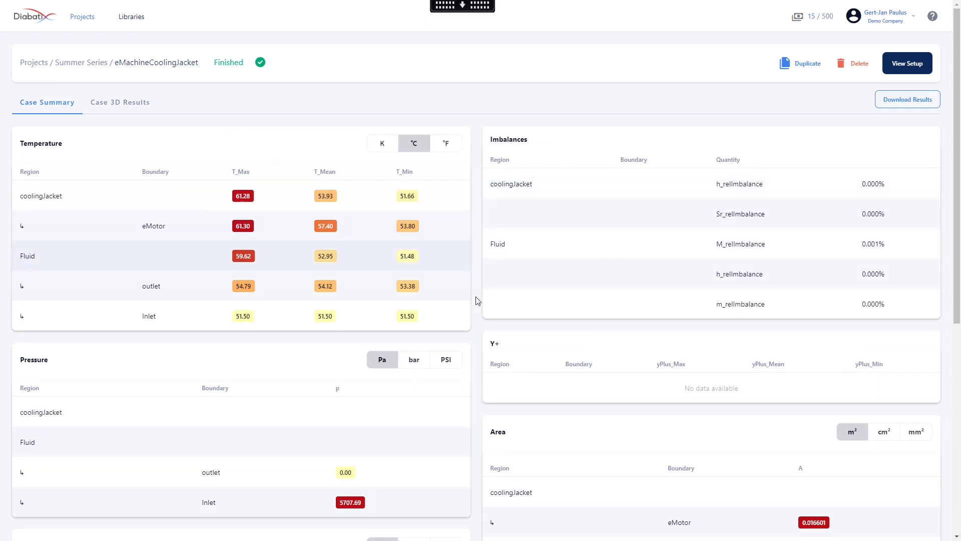
{"action": "scroll", "coordinate": [737, 311], "scroll_direction": "down", "scroll_amount": 3}
{"action": "scroll", "coordinate": [737, 311], "scroll_direction": "down", "scroll_amount": 3}
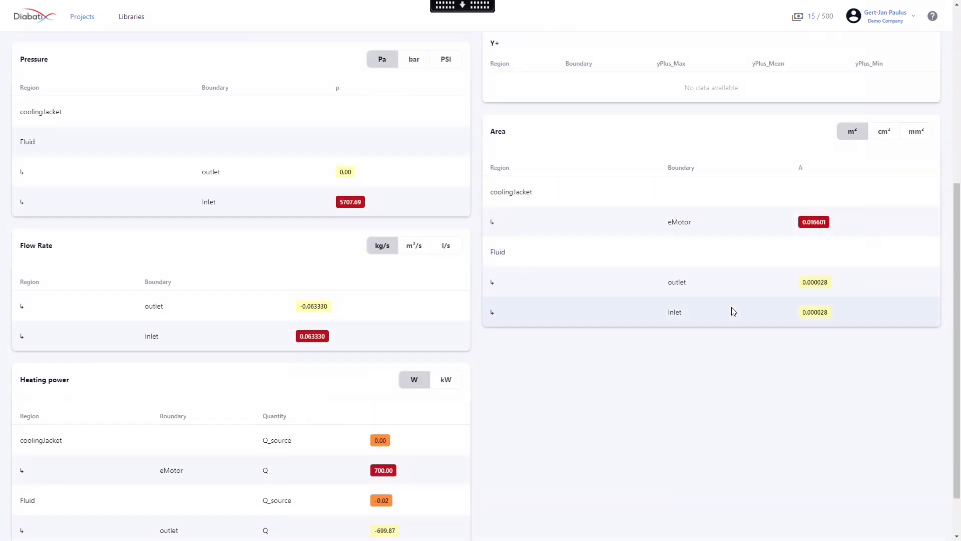
{"action": "scroll", "coordinate": [731, 310], "scroll_direction": "up", "scroll_amount": 6}
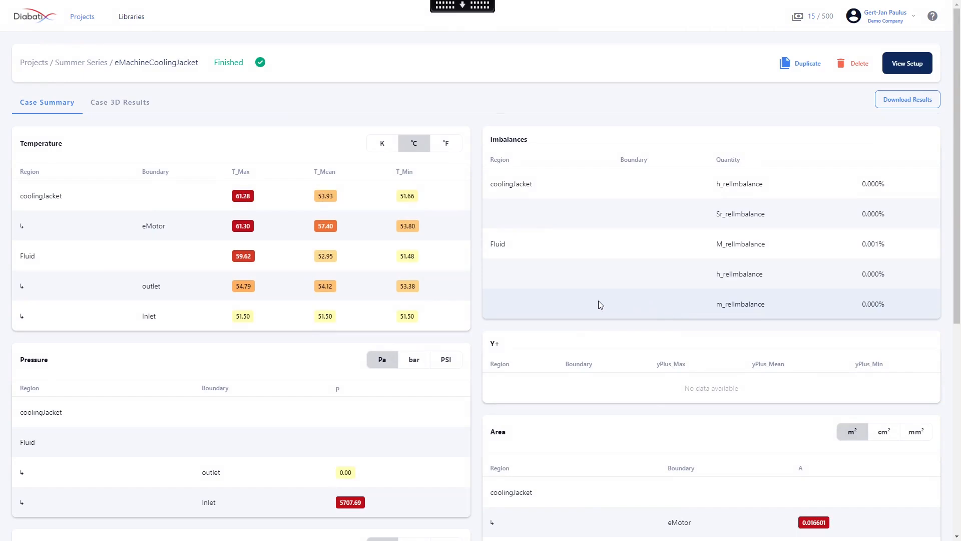
{"action": "scroll", "coordinate": [571, 302], "scroll_direction": "down", "scroll_amount": 7}
{"action": "scroll", "coordinate": [551, 304], "scroll_direction": "up", "scroll_amount": 7}
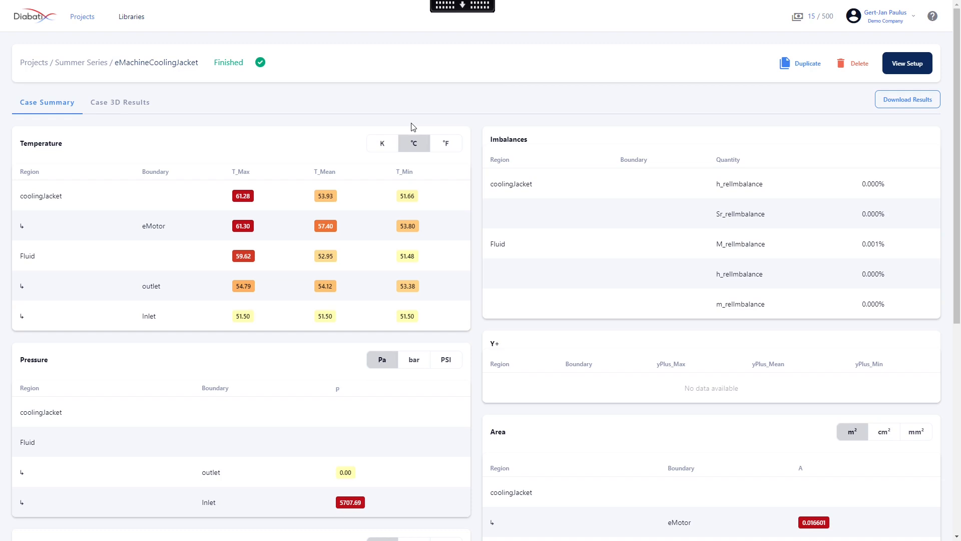
Step: Open the case's 3D results and turn the cooling jacket to look into its open flanged end
{"action": "left_click", "coordinate": [144, 105]}
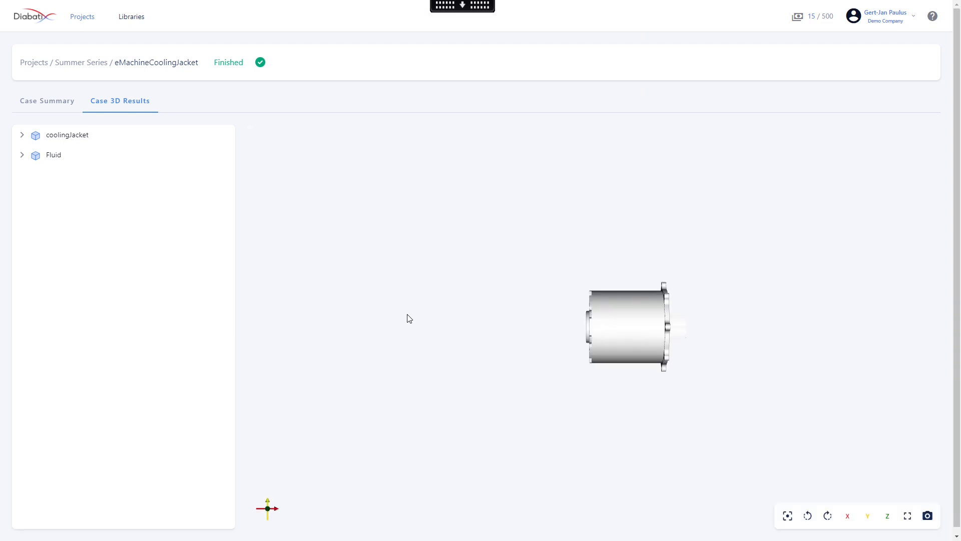
{"action": "left_click_drag", "start_coordinate": [694, 294], "coordinate": [472, 356]}
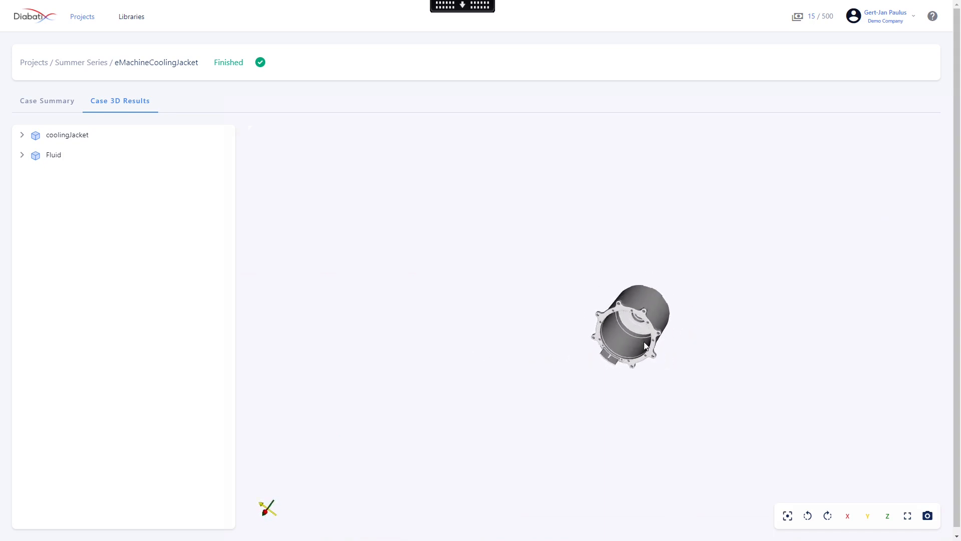
{"action": "scroll", "coordinate": [644, 341], "scroll_direction": "up", "scroll_amount": 5}
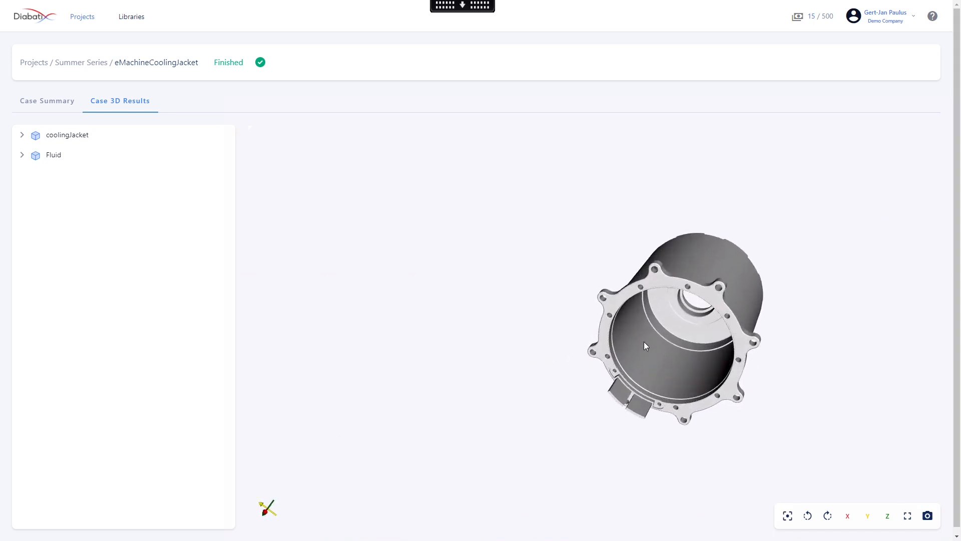
{"action": "right_click_drag", "start_coordinate": [653, 330], "coordinate": [542, 299]}
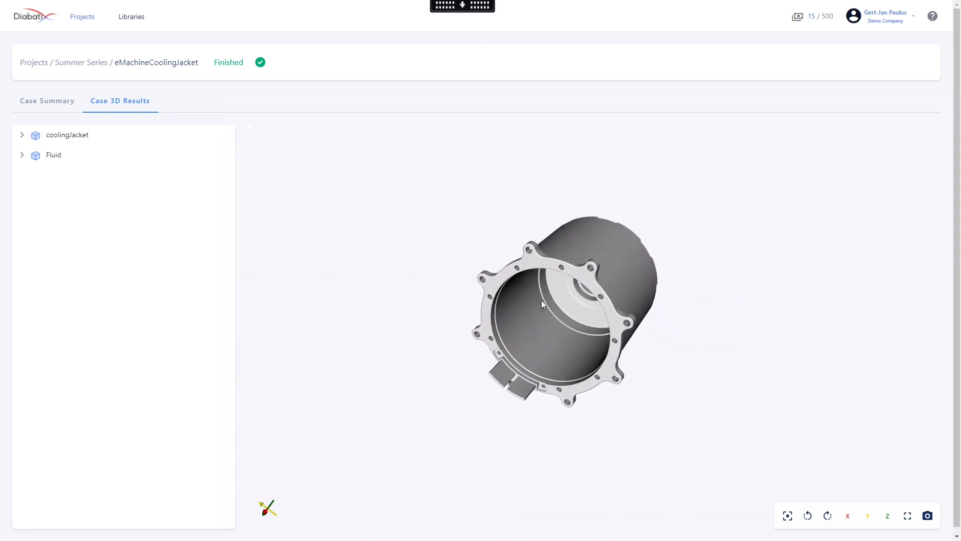
Step: Hide the eMotor, Fluid, outlet and Inlet surface plots and the Fluid streamlines, leaving only the coolingJacket surface plot visible
{"action": "left_click", "coordinate": [22, 135]}
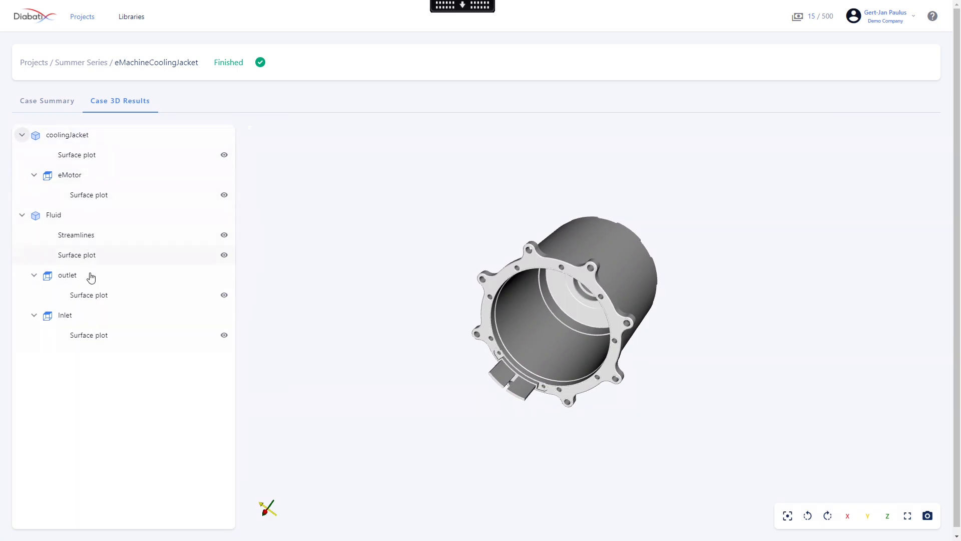
{"action": "left_click", "coordinate": [224, 194]}
{"action": "left_click", "coordinate": [224, 236]}
{"action": "left_click", "coordinate": [223, 255]}
{"action": "left_click", "coordinate": [224, 295]}
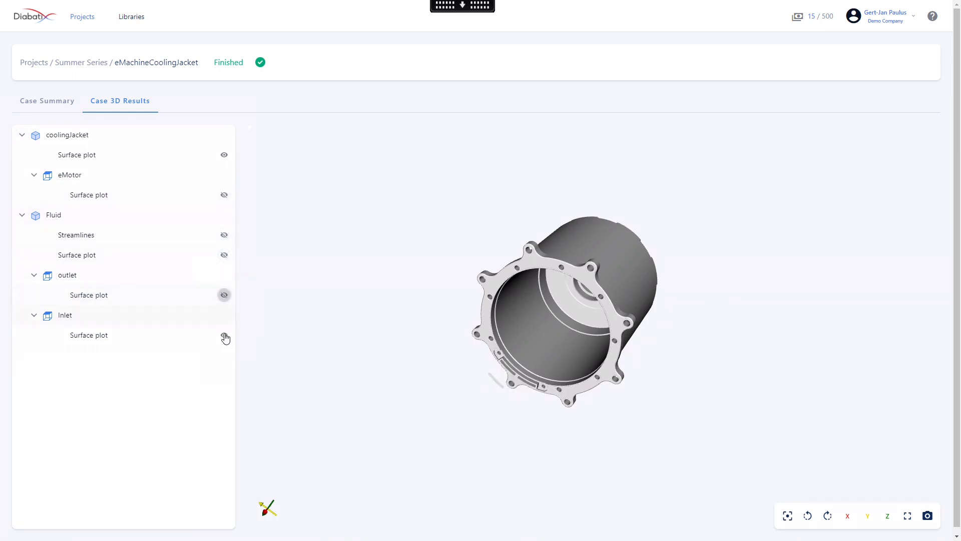
{"action": "left_click", "coordinate": [225, 336]}
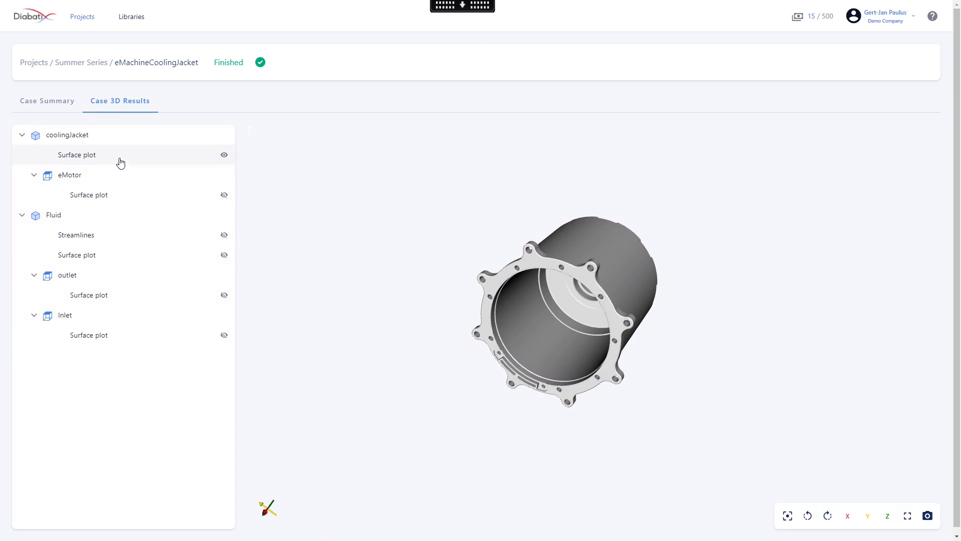
Step: Try solid green and blue on the coolingJacket surface plot, and color it by temperature T [°C]
{"action": "left_click", "coordinate": [92, 156]}
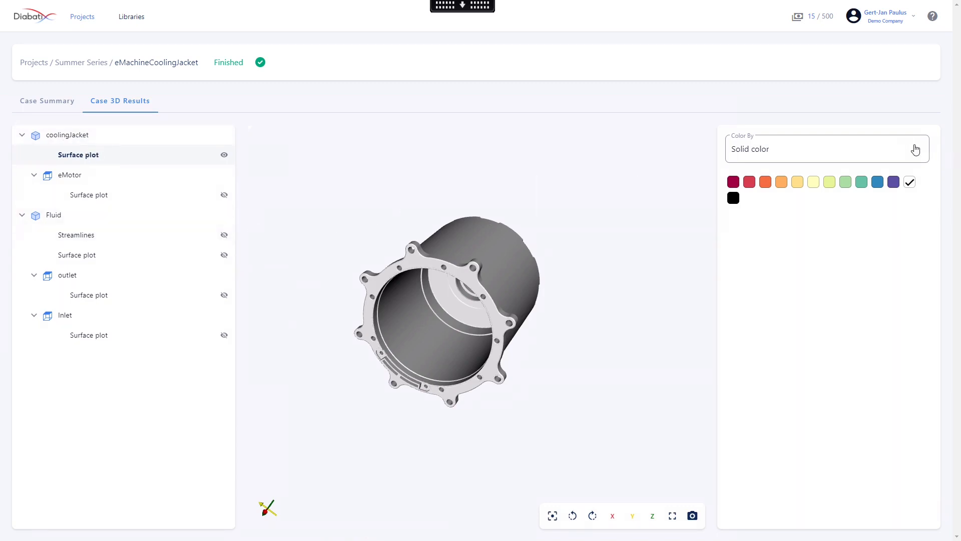
{"action": "left_click", "coordinate": [859, 186]}
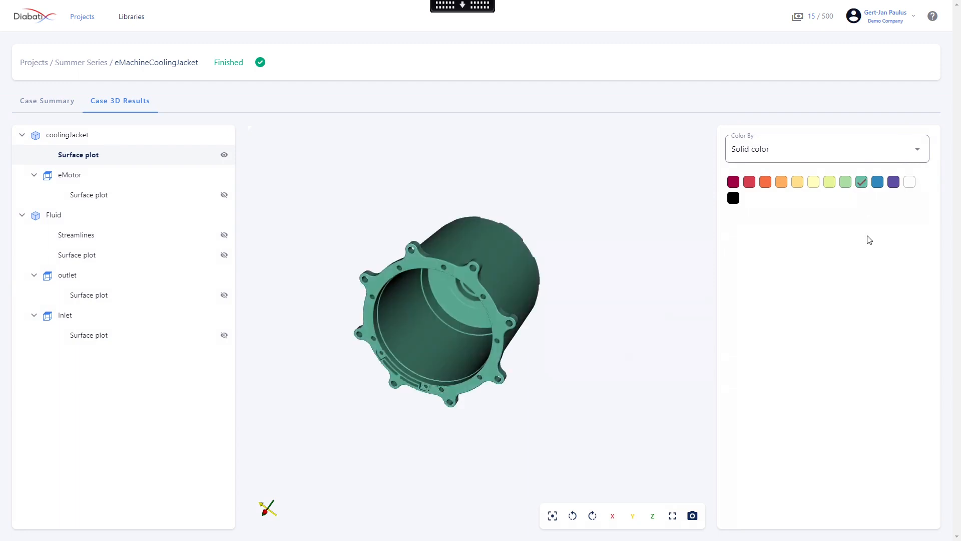
{"action": "left_click", "coordinate": [879, 187]}
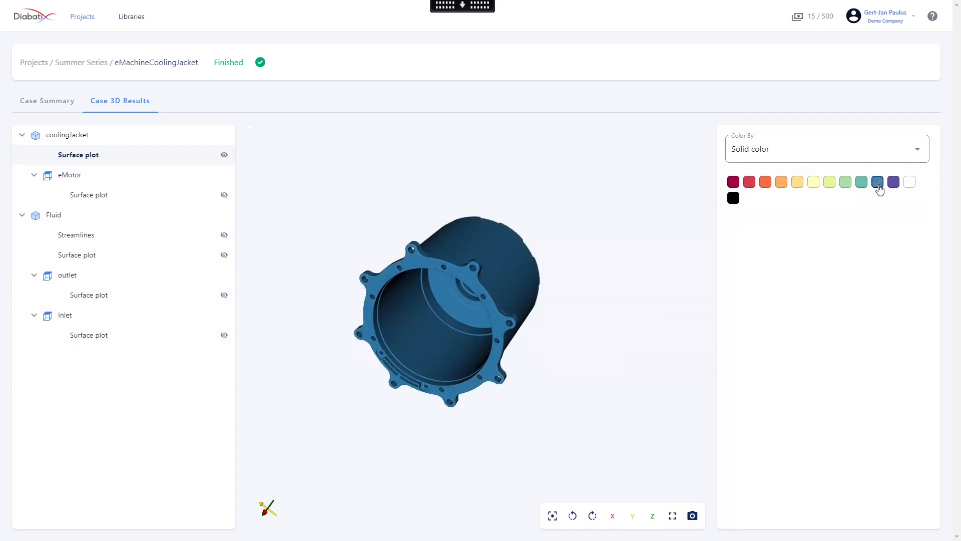
{"action": "left_click", "coordinate": [890, 156]}
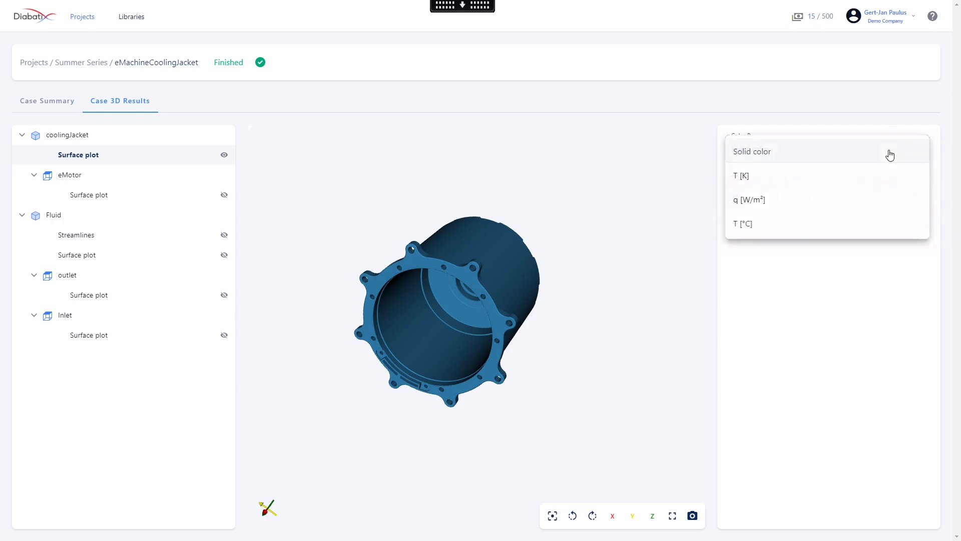
{"action": "left_click", "coordinate": [759, 224]}
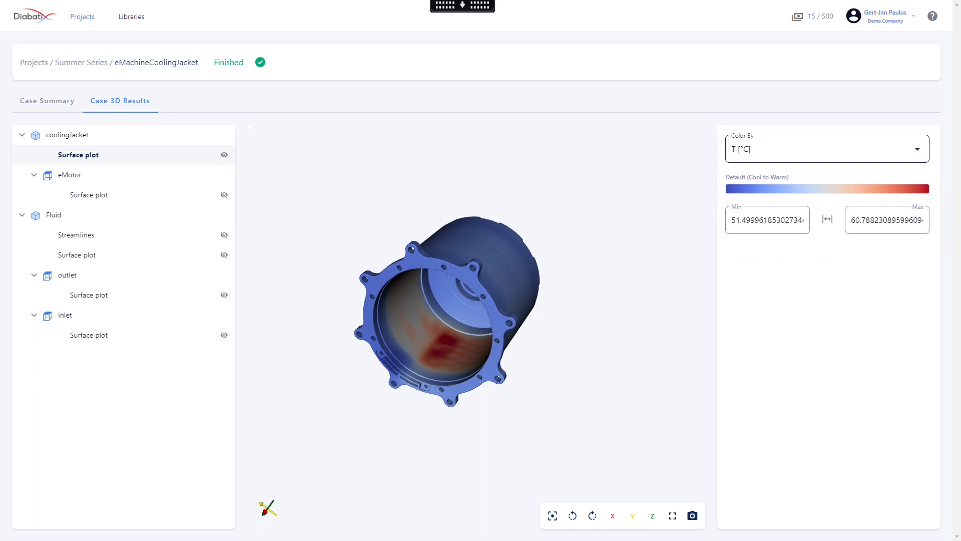
Step: Look through the ParaView color map presets available for the temperature plot
{"action": "left_click", "coordinate": [822, 191]}
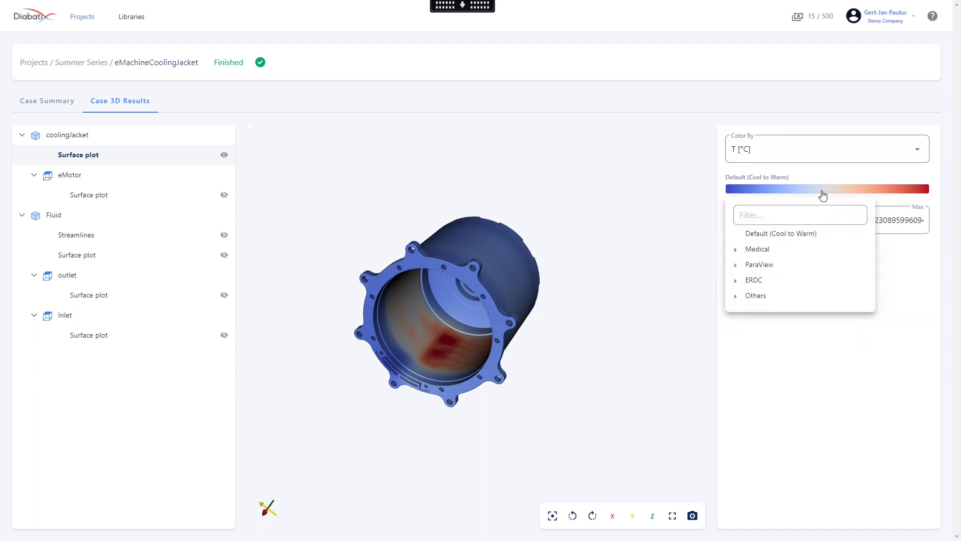
{"action": "left_click", "coordinate": [766, 266]}
{"action": "scroll", "coordinate": [822, 273], "scroll_direction": "down", "scroll_amount": 2}
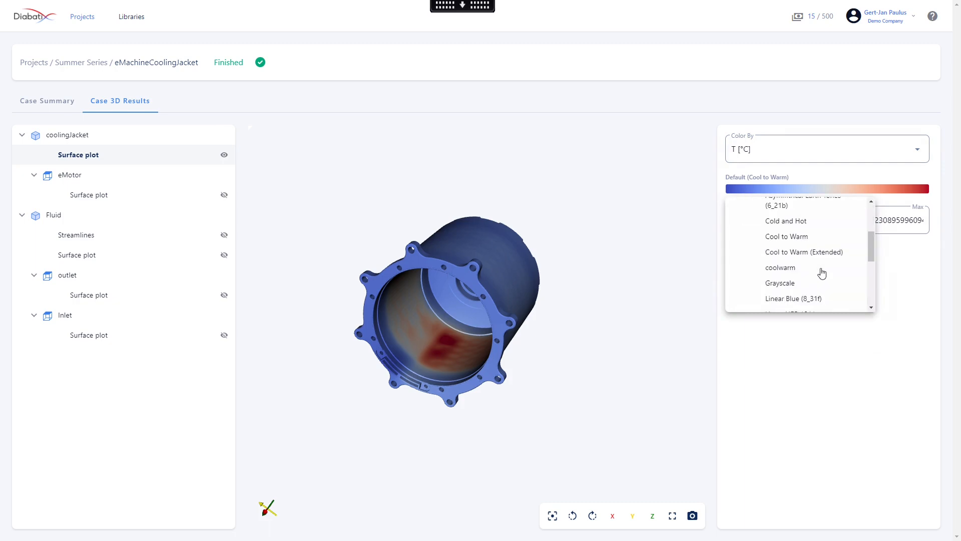
{"action": "scroll", "coordinate": [823, 273], "scroll_direction": "down", "scroll_amount": 5}
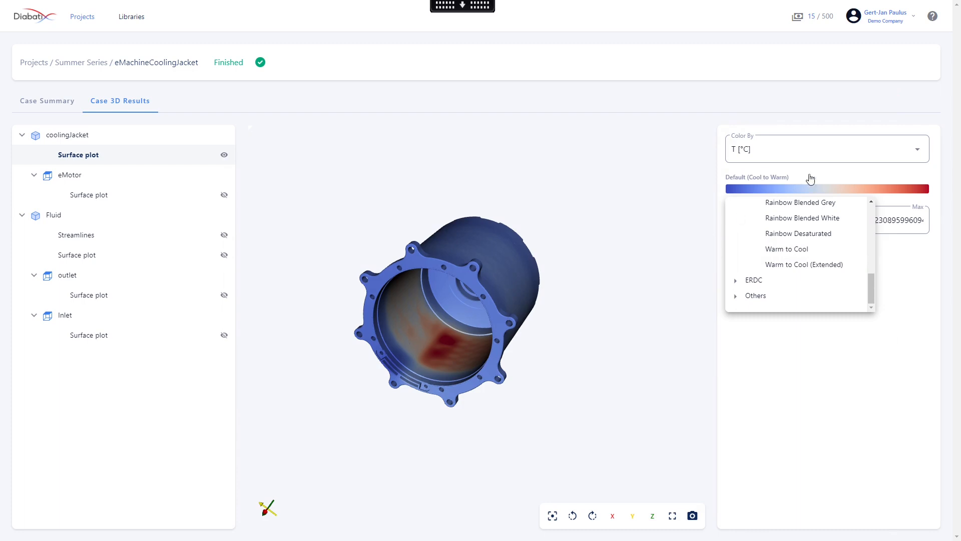
{"action": "left_click", "coordinate": [664, 243]}
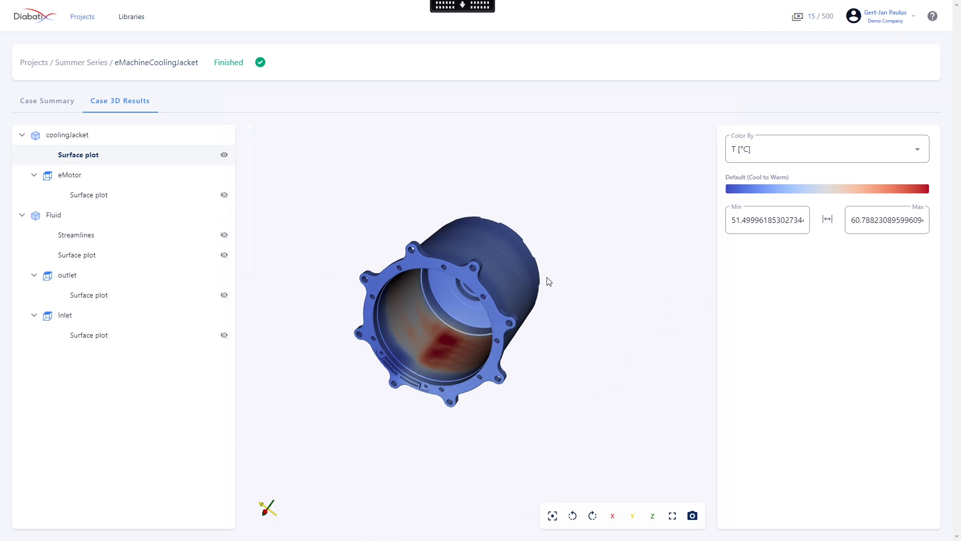
Step: Capture a screenshot of the temperature view and name the file TemperatureCoolingJacket
{"action": "mouse_move", "coordinate": [548, 282]}
{"action": "left_mouse_down"}
{"action": "mouse_move", "coordinate": [533, 292]}
{"action": "mouse_move", "coordinate": [539, 301]}
{"action": "mouse_move", "coordinate": [547, 286]}
{"action": "left_mouse_up"}
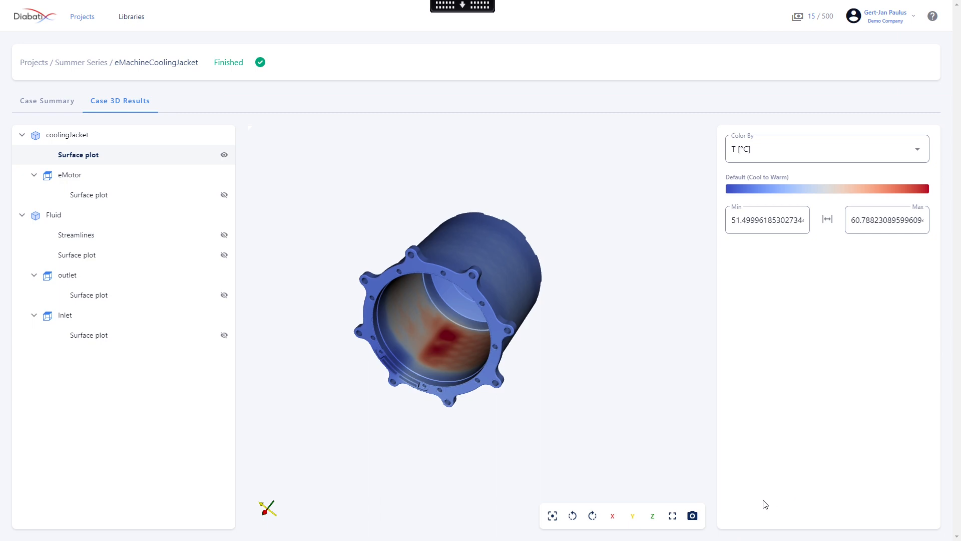
{"action": "left_click", "coordinate": [693, 517]}
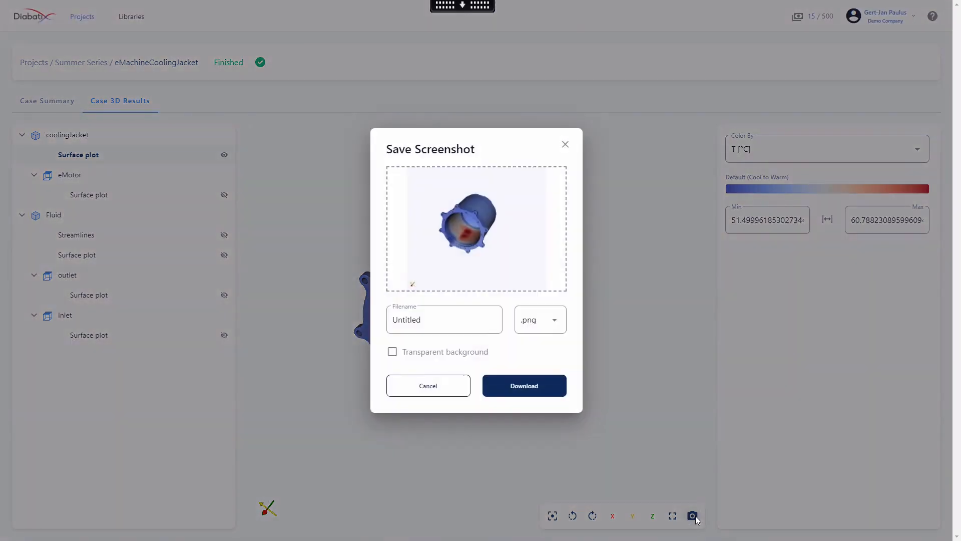
{"action": "left_click_drag", "start_coordinate": [422, 320], "coordinate": [318, 316]}
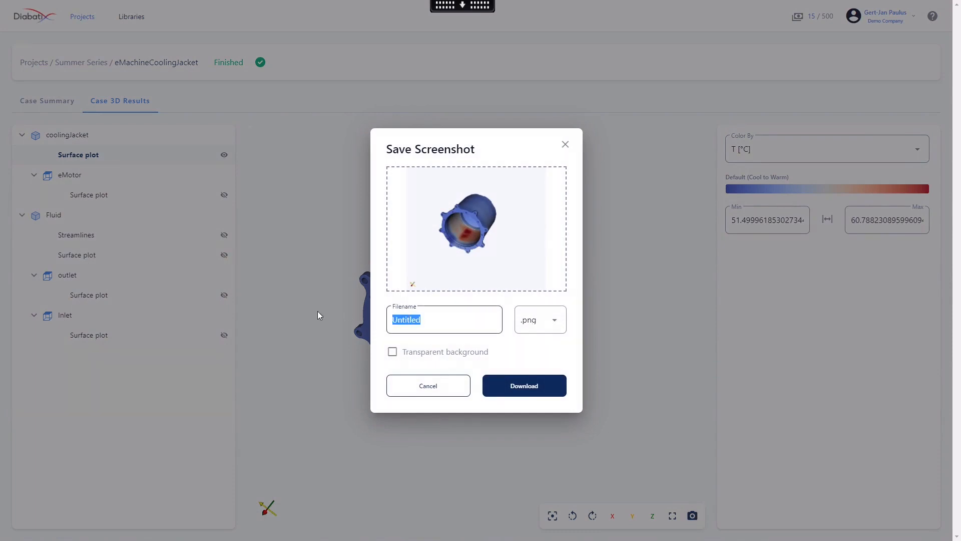
{"action": "type", "text": "Tt"}
{"action": "key", "text": "BackSpace"}
{"action": "type", "text": "emperatureCoolingJa"}
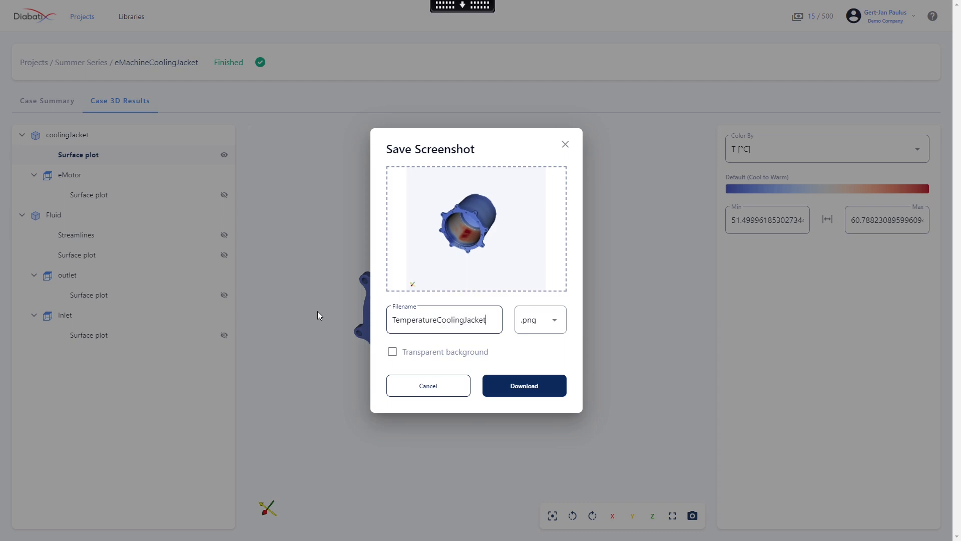
{"action": "type", "text": "cket"}
Step: Give the screenshot a transparent background and download it in .png format
{"action": "left_click", "coordinate": [447, 353]}
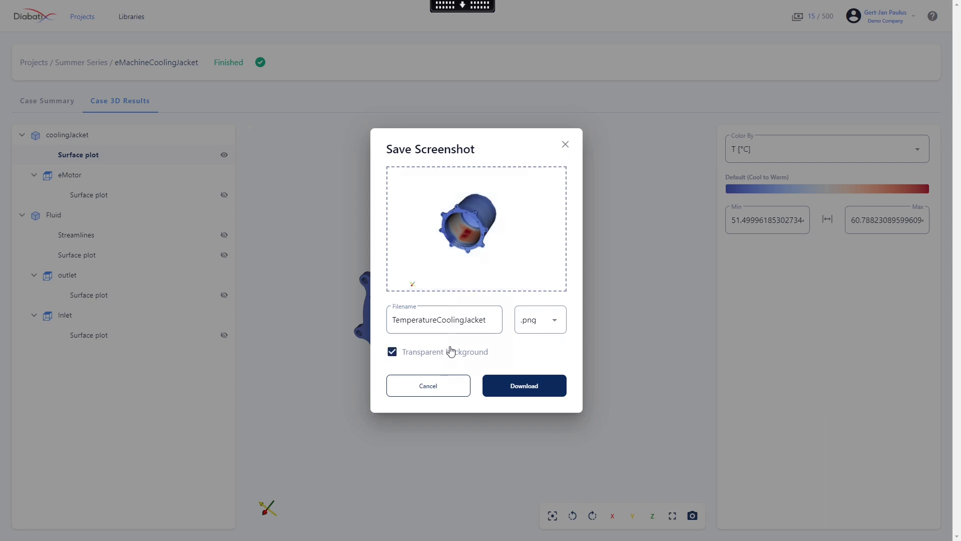
{"action": "left_click", "coordinate": [554, 321]}
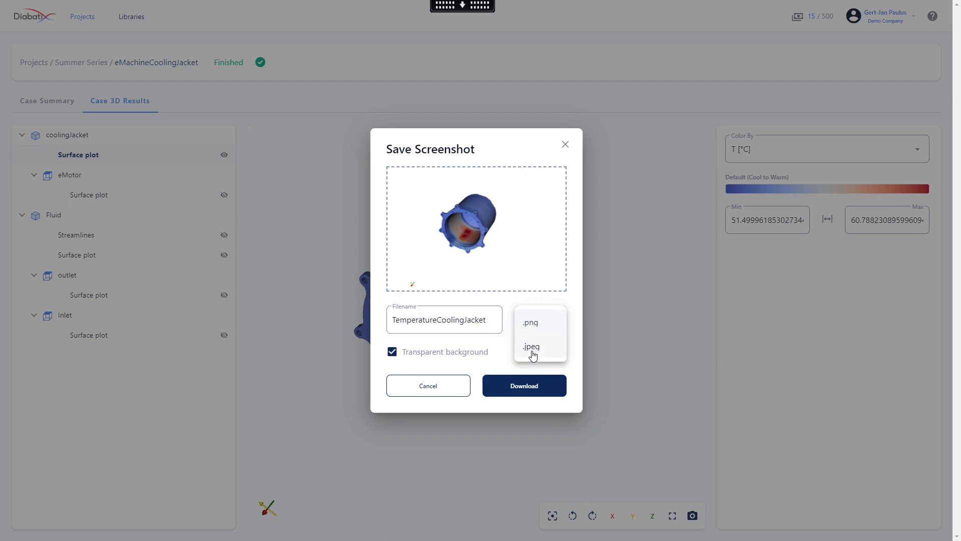
{"action": "left_click", "coordinate": [547, 324]}
{"action": "left_click", "coordinate": [556, 385]}
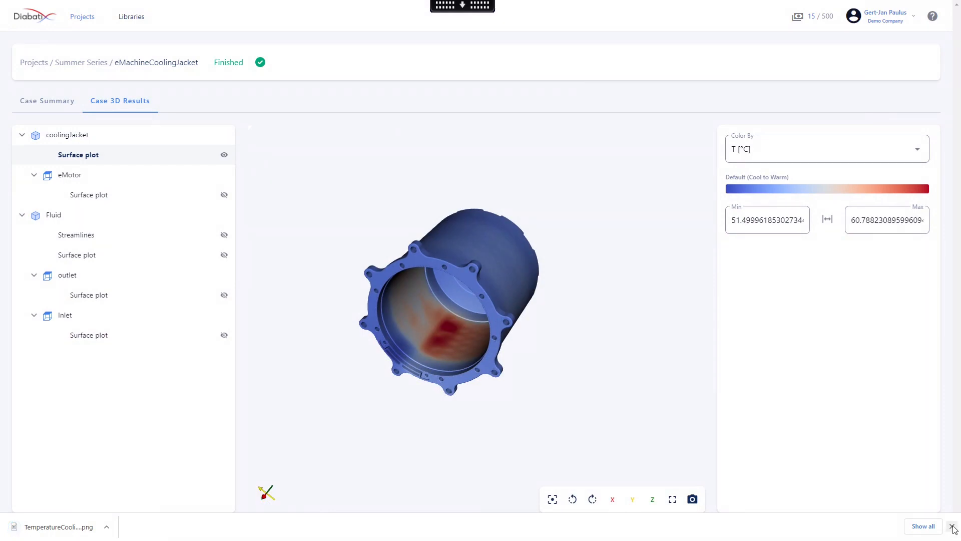
{"action": "left_click", "coordinate": [953, 526]}
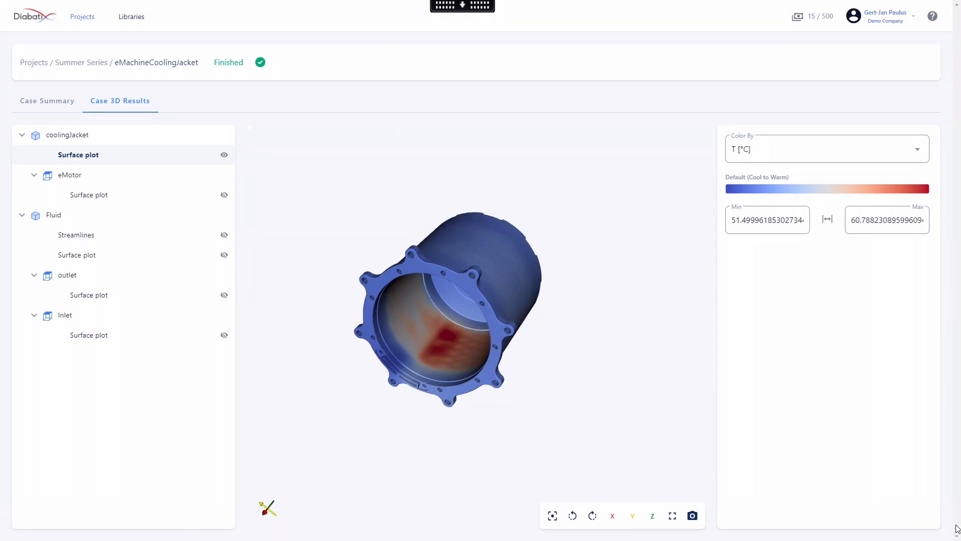
Step: Hide the coolingJacket surface plot and show the Fluid region's surface plot instead
{"action": "left_click", "coordinate": [229, 157]}
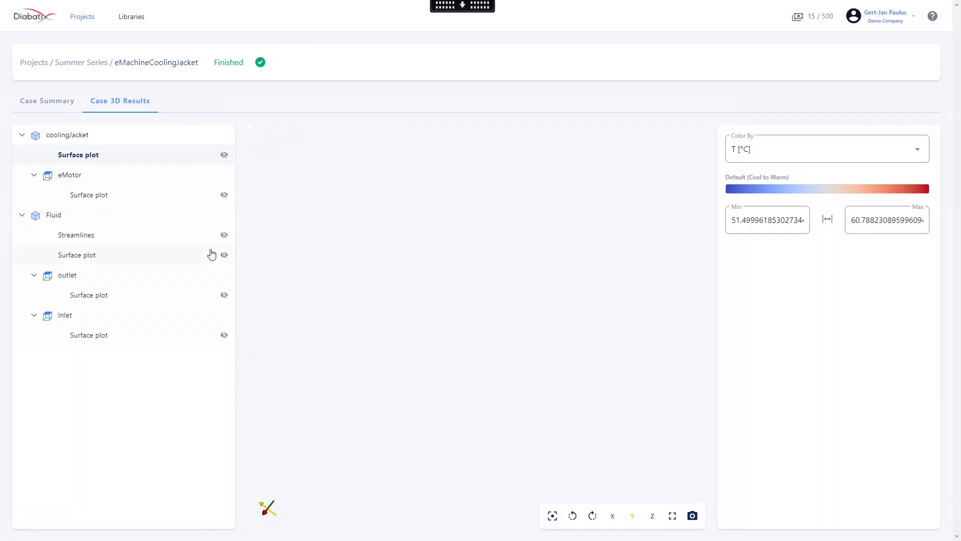
{"action": "left_click", "coordinate": [224, 255]}
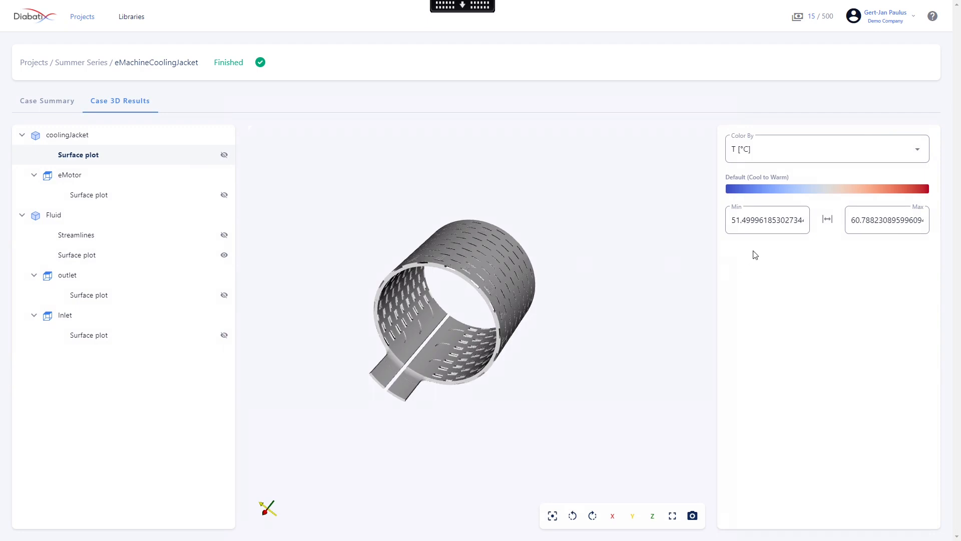
Step: Color the Fluid region's surface plot by pressure, p [Pa]
{"action": "left_click", "coordinate": [776, 150]}
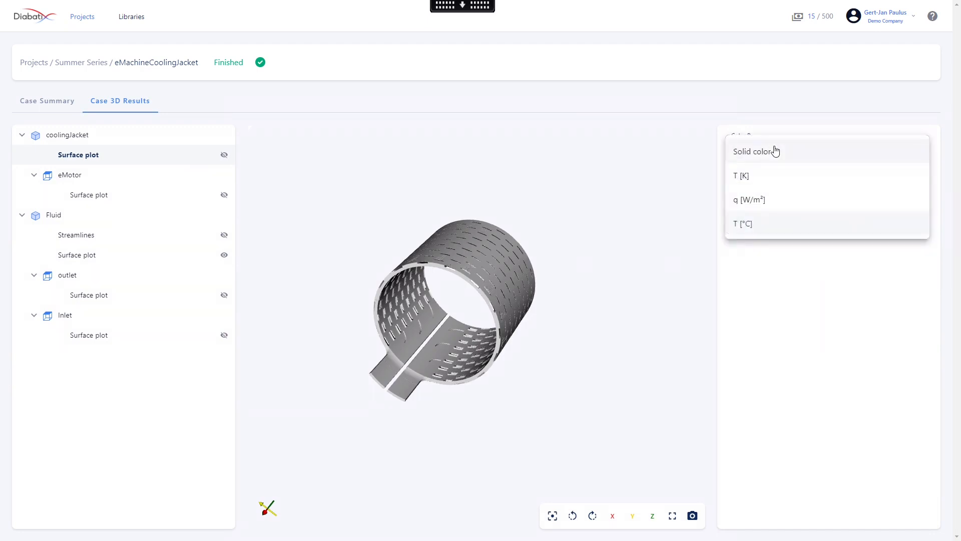
{"action": "left_click", "coordinate": [785, 229]}
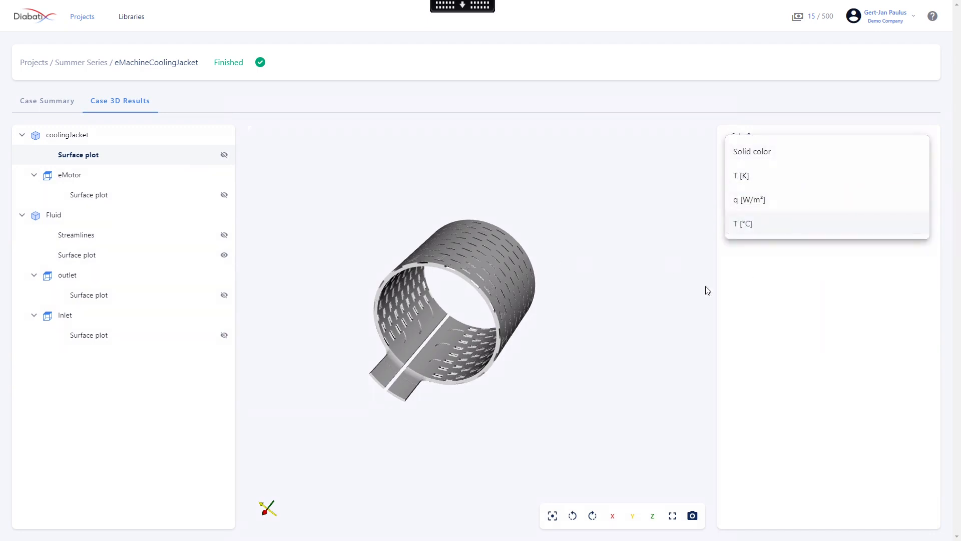
{"action": "left_click", "coordinate": [86, 255]}
{"action": "left_click", "coordinate": [779, 150]}
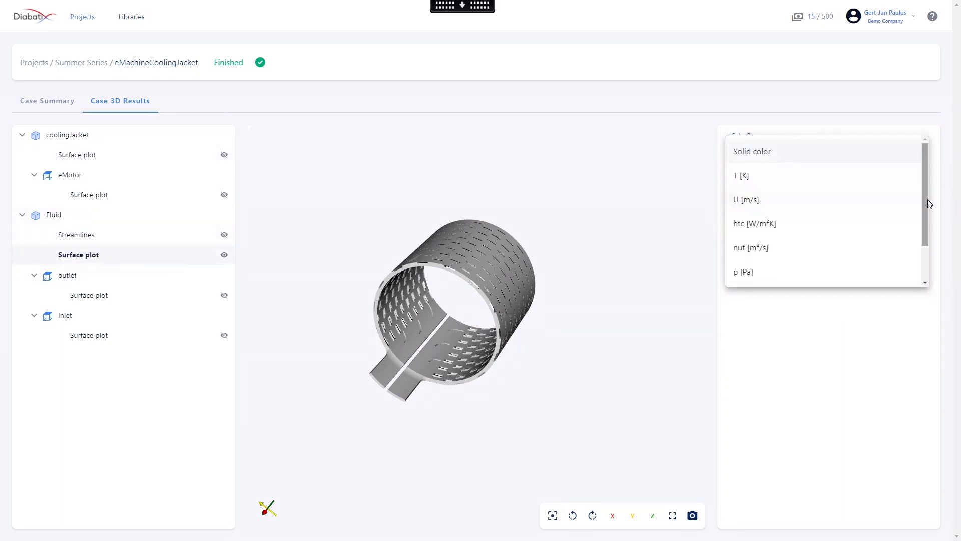
{"action": "left_click_drag", "start_coordinate": [929, 202], "coordinate": [933, 268]}
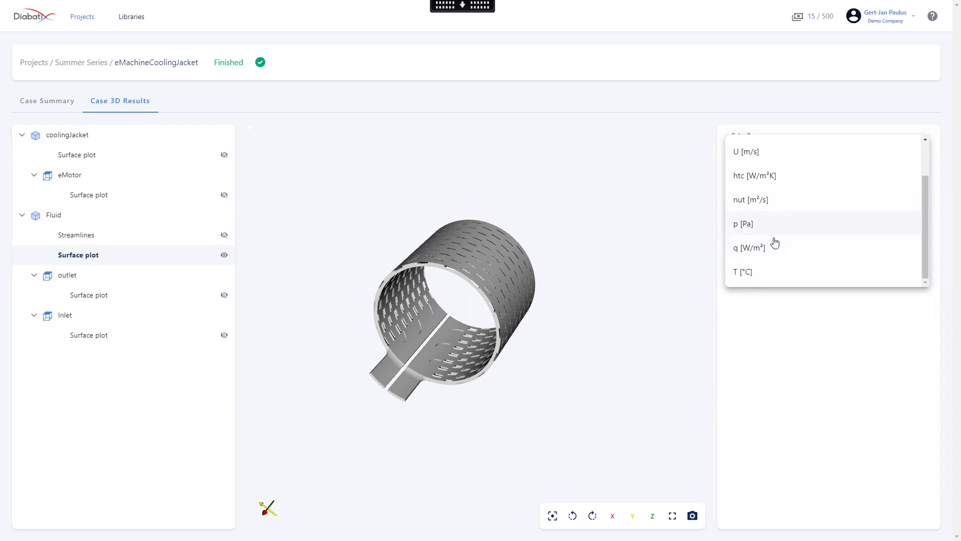
{"action": "left_click", "coordinate": [784, 225]}
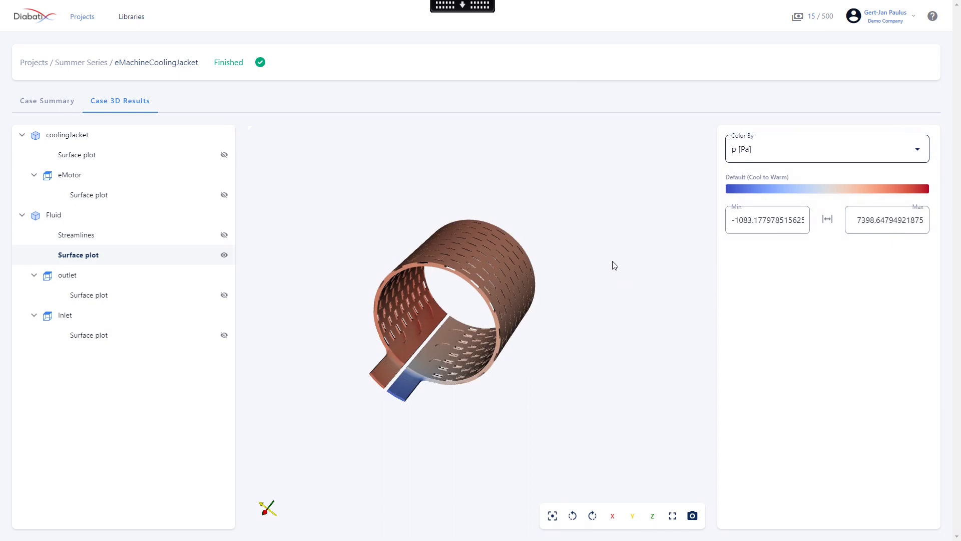
Step: Inspect the fluid pressure distribution from several angles and download a .png screenshot of it named pressureLoss
{"action": "left_click_drag", "start_coordinate": [615, 265], "coordinate": [439, 352]}
{"action": "scroll", "coordinate": [433, 322], "scroll_direction": "up", "scroll_amount": 8}
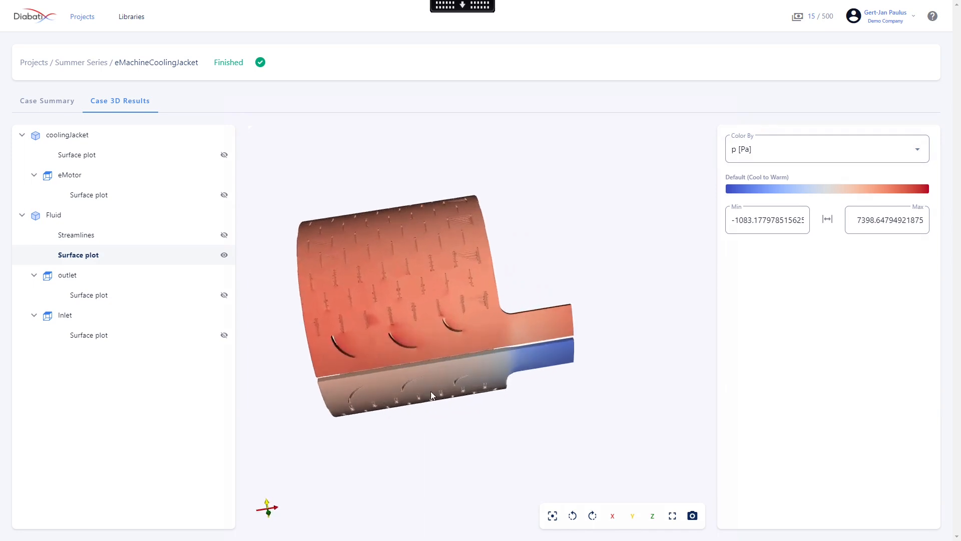
{"action": "left_click_drag", "start_coordinate": [439, 317], "coordinate": [444, 317]}
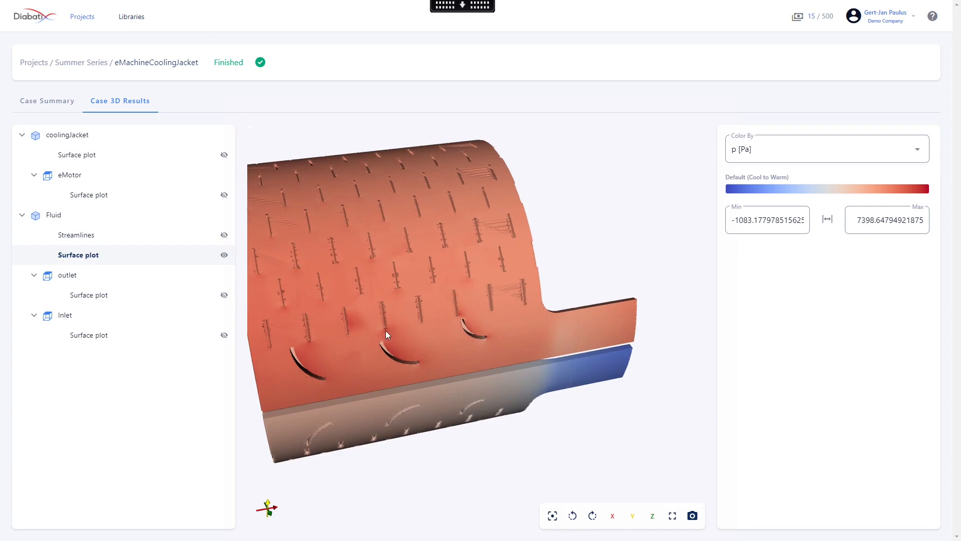
{"action": "left_click_drag", "start_coordinate": [385, 331], "coordinate": [469, 295]}
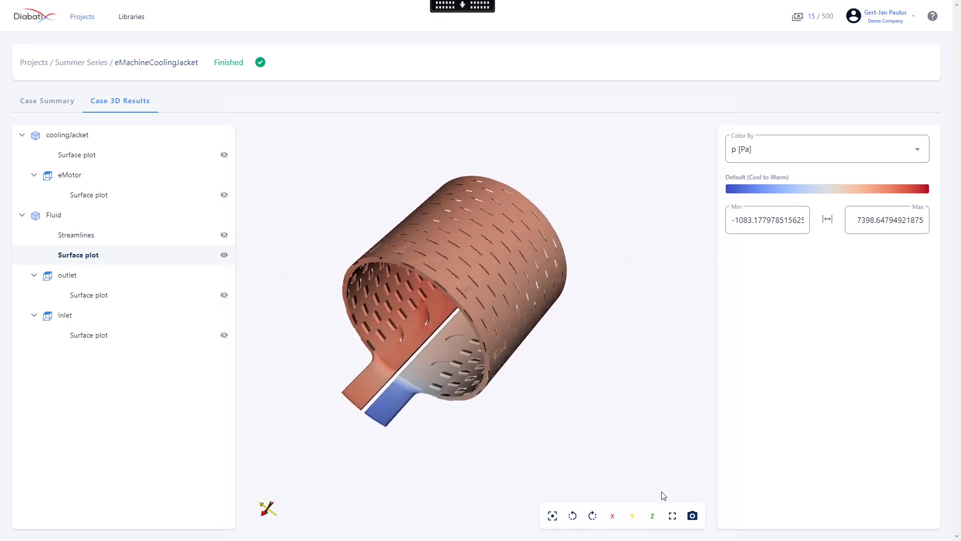
{"action": "left_click", "coordinate": [692, 515]}
{"action": "left_click", "coordinate": [444, 319]}
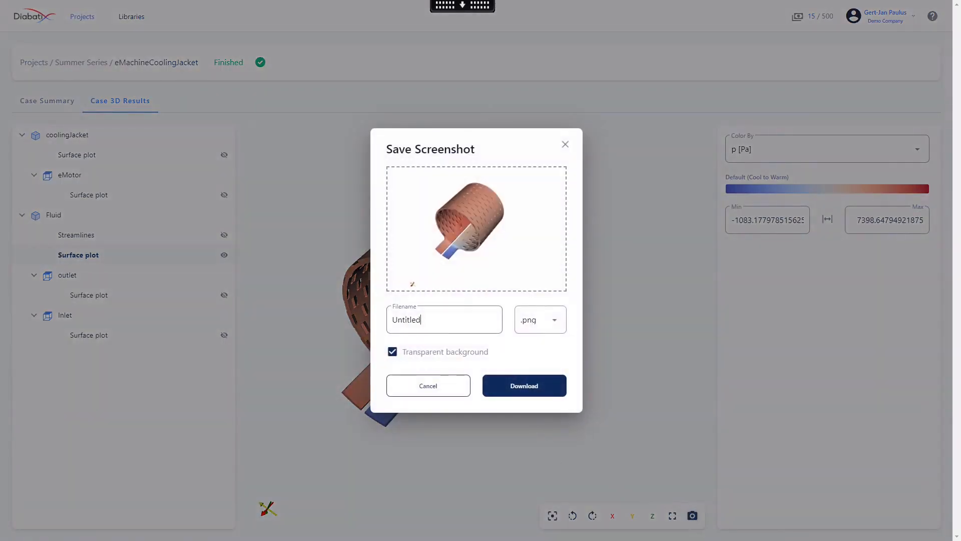
{"action": "key", "text": "ctrl+a"}
{"action": "type", "text": "pressur"}
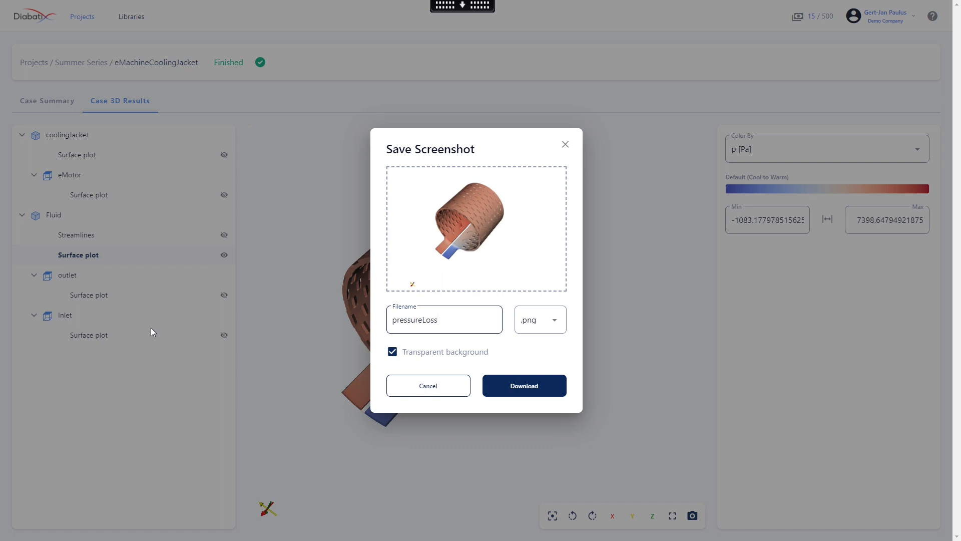
{"action": "type", "text": "eLoss"}
{"action": "left_click", "coordinate": [541, 386]}
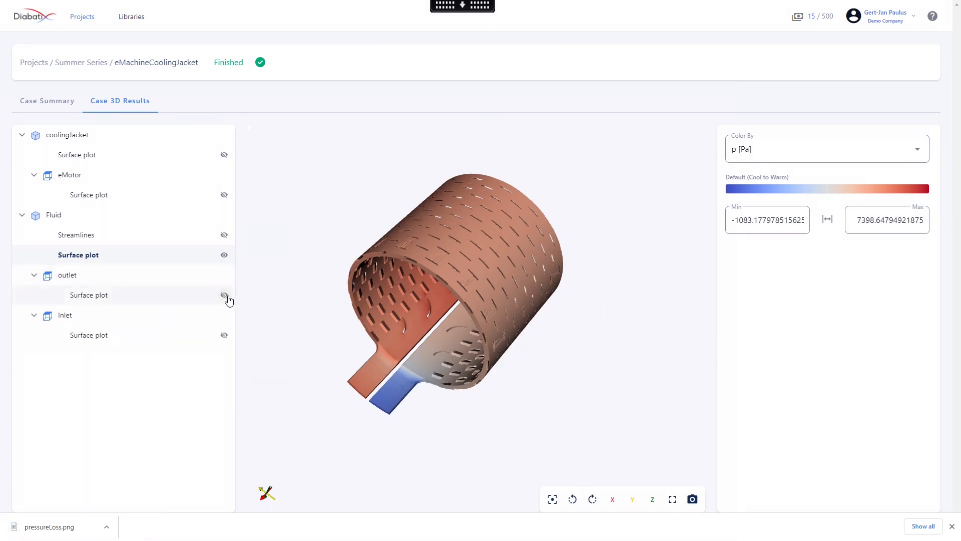
Step: Color the Fluid surface plot by nut [m²/s] and look through the other available result fields
{"action": "left_click_drag", "start_coordinate": [485, 280], "coordinate": [471, 279]}
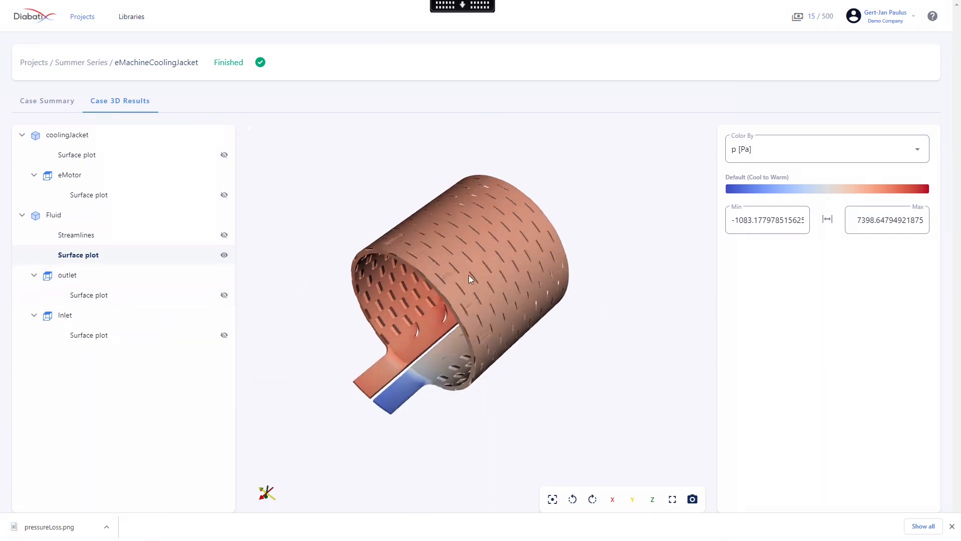
{"action": "left_click", "coordinate": [804, 137]}
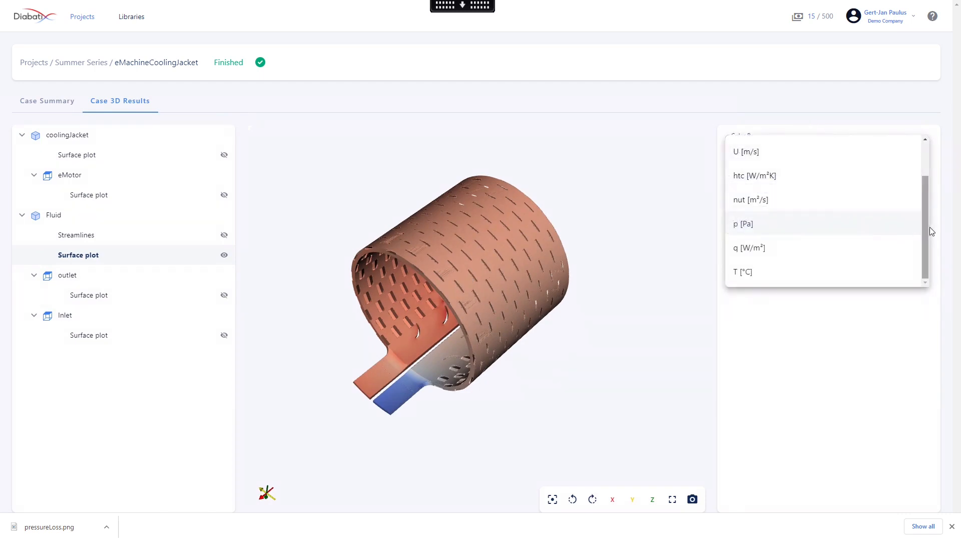
{"action": "left_click", "coordinate": [828, 202]}
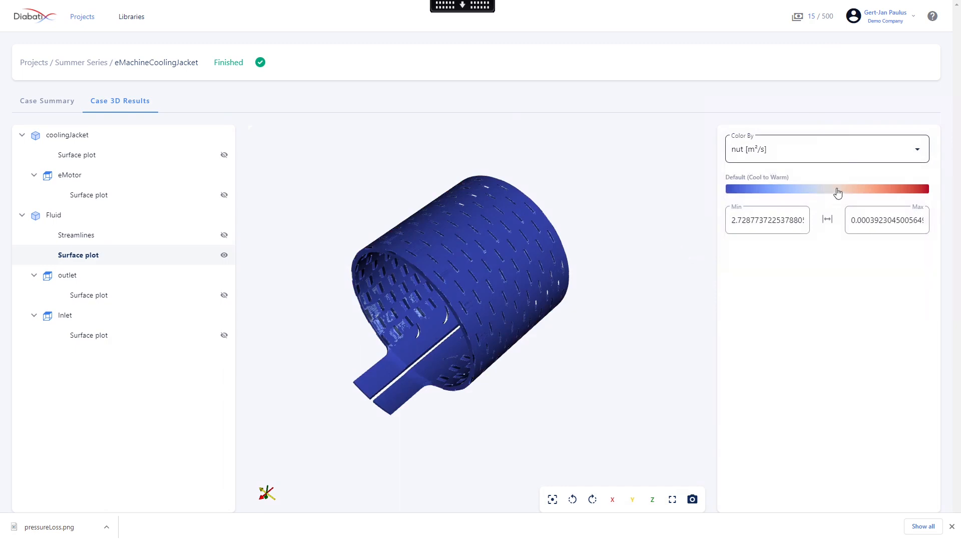
{"action": "left_click", "coordinate": [867, 157]}
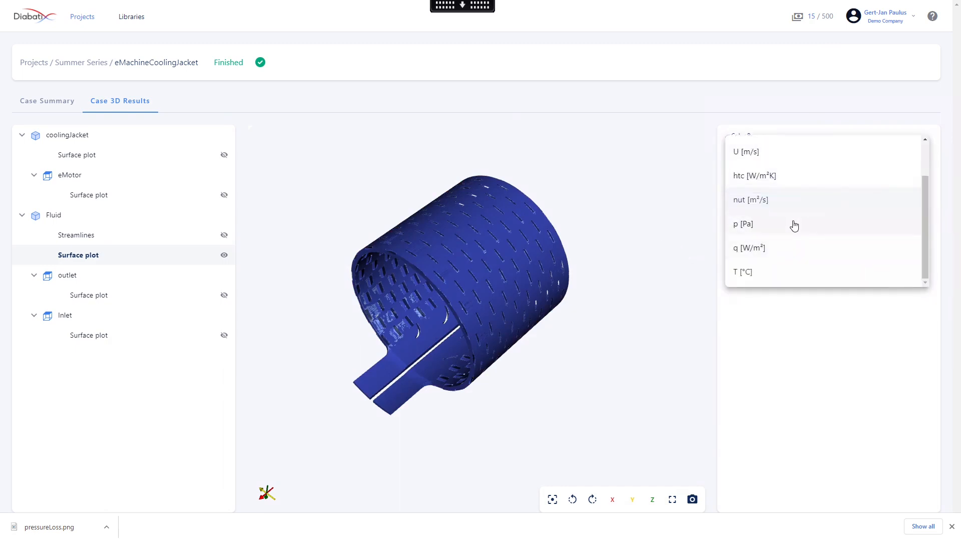
{"action": "left_click_drag", "start_coordinate": [923, 243], "coordinate": [922, 207]}
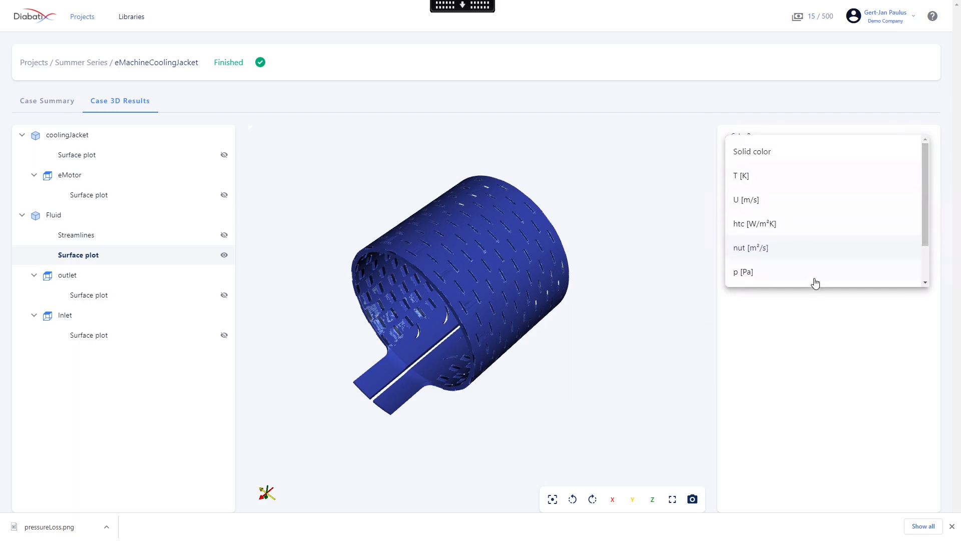
{"action": "left_click", "coordinate": [303, 201]}
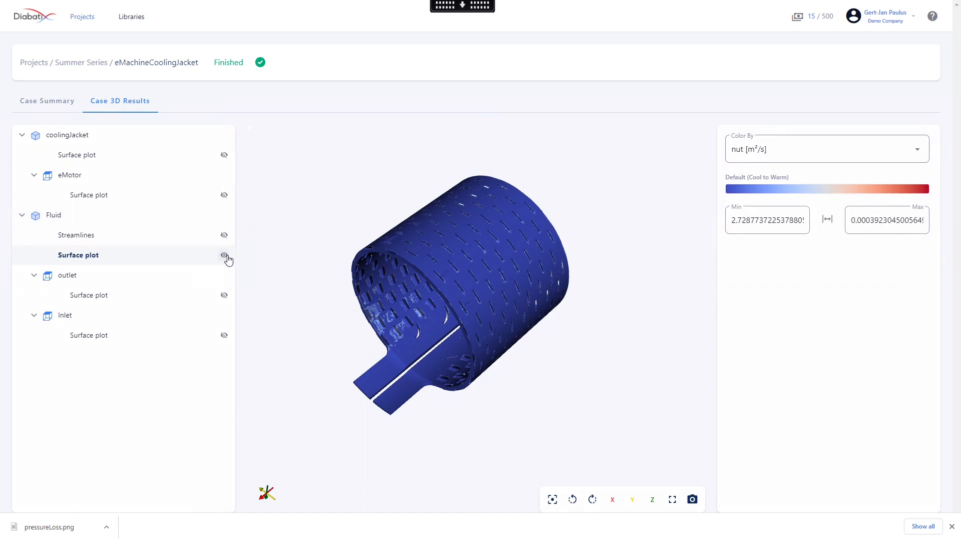
Step: Hide the Fluid surface plot, show the streamlines instead, and color them by velocity, U [m/s]
{"action": "left_click", "coordinate": [225, 254]}
{"action": "left_click", "coordinate": [224, 236]}
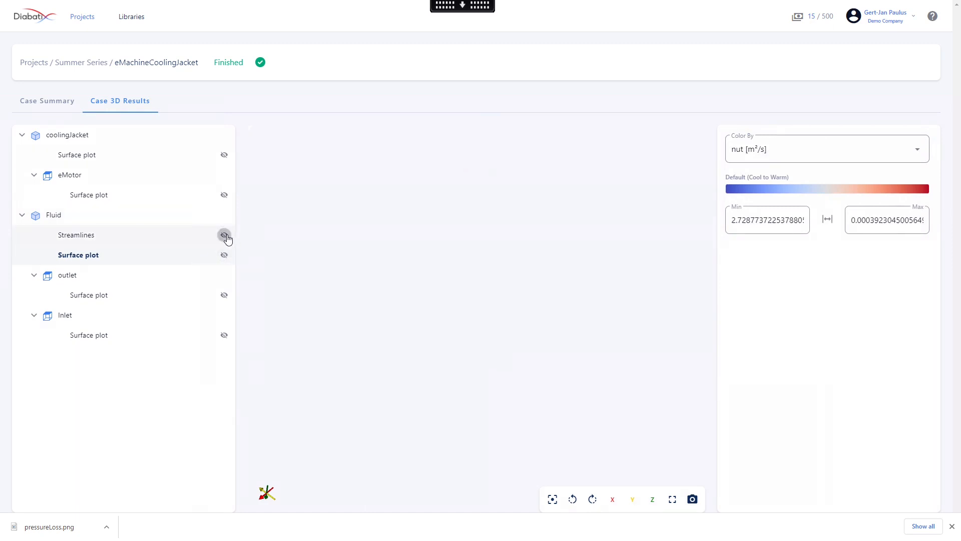
{"action": "left_click_drag", "start_coordinate": [526, 271], "coordinate": [442, 275]}
{"action": "left_click", "coordinate": [835, 155]}
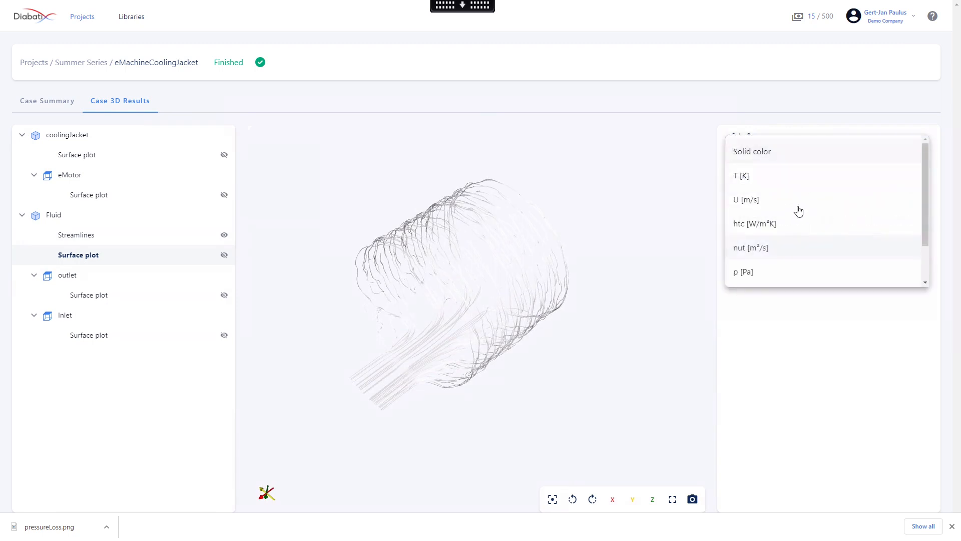
{"action": "left_click", "coordinate": [144, 238]}
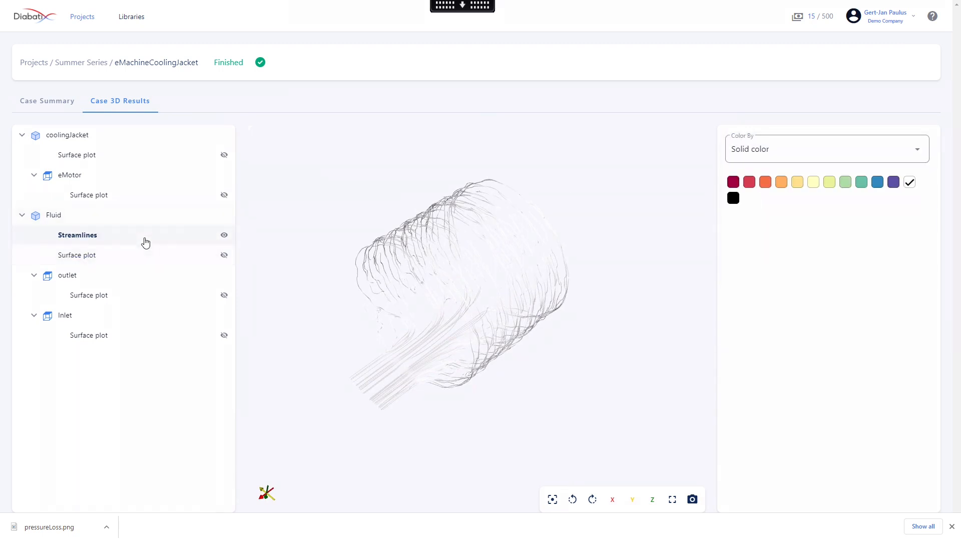
{"action": "left_click", "coordinate": [798, 161]}
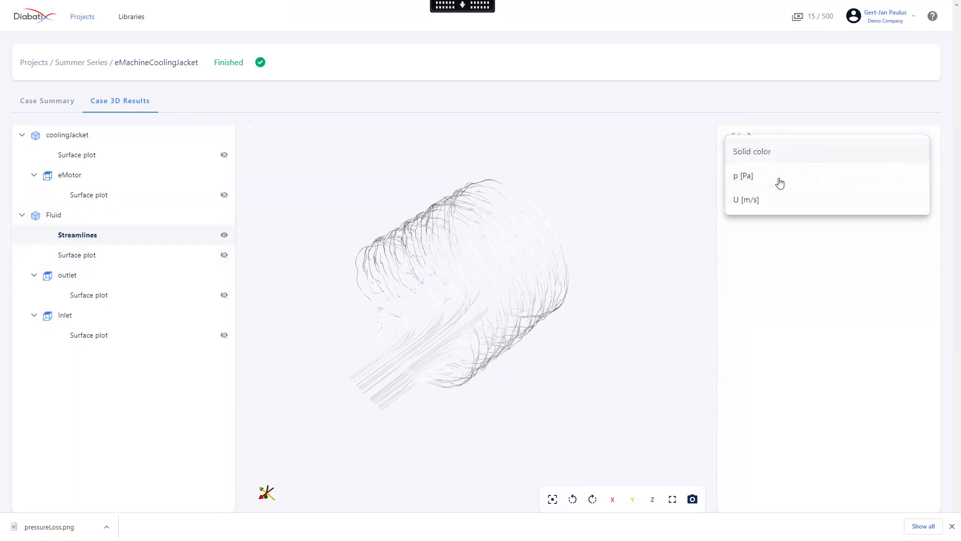
{"action": "left_click", "coordinate": [746, 200]}
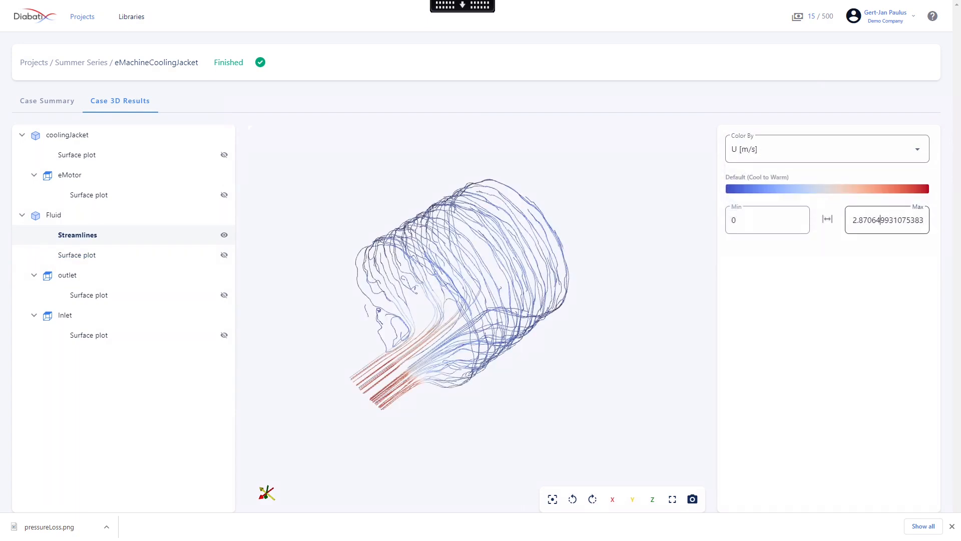
Step: Adjust the maximum of the streamlines' velocity color range, trying 0.5 and 1.2 before settling on 0.8 m/s
{"action": "double_click", "coordinate": [884, 220]}
{"action": "type", "text": "0.5"}
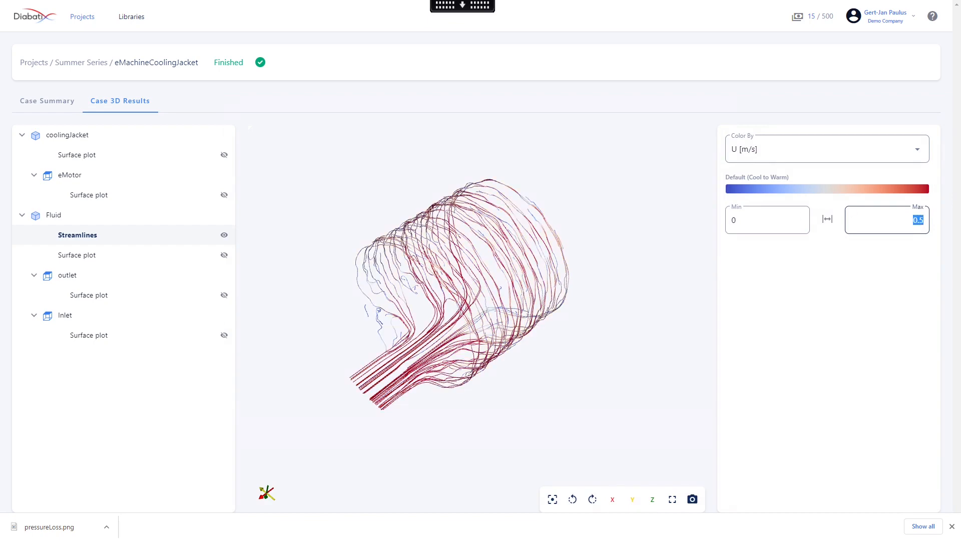
{"action": "type", "text": "1.2"}
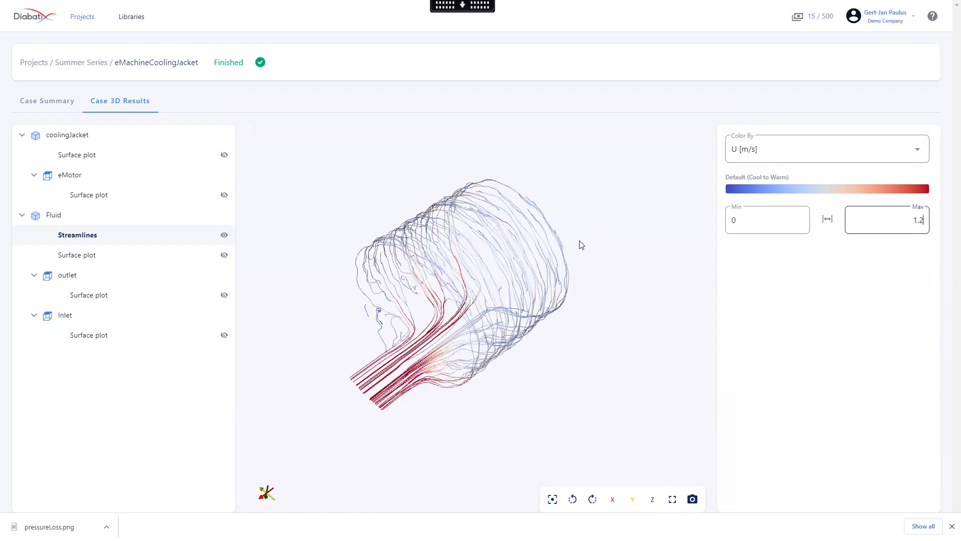
{"action": "left_click_drag", "start_coordinate": [579, 240], "coordinate": [607, 232]}
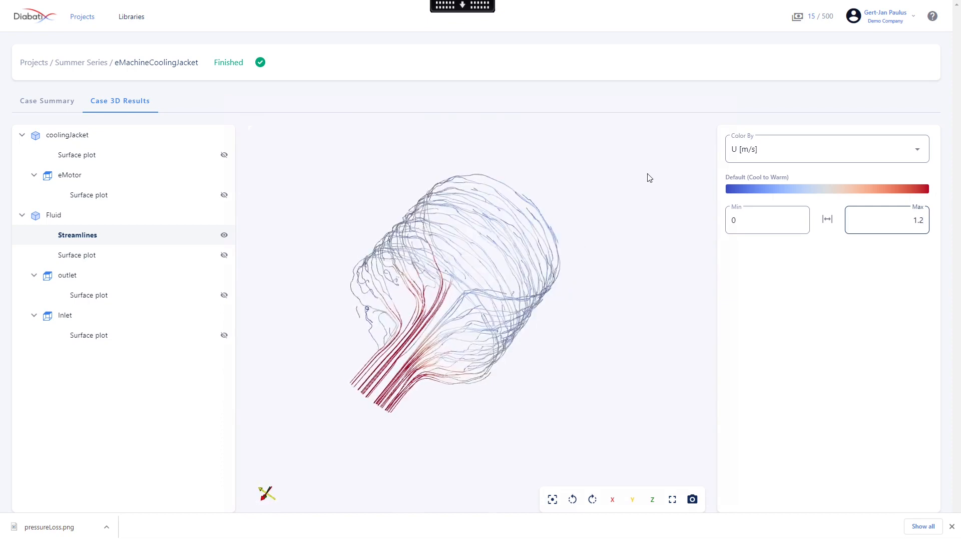
{"action": "left_click_drag", "start_coordinate": [509, 269], "coordinate": [487, 282]}
{"action": "type", "text": "0.8"}
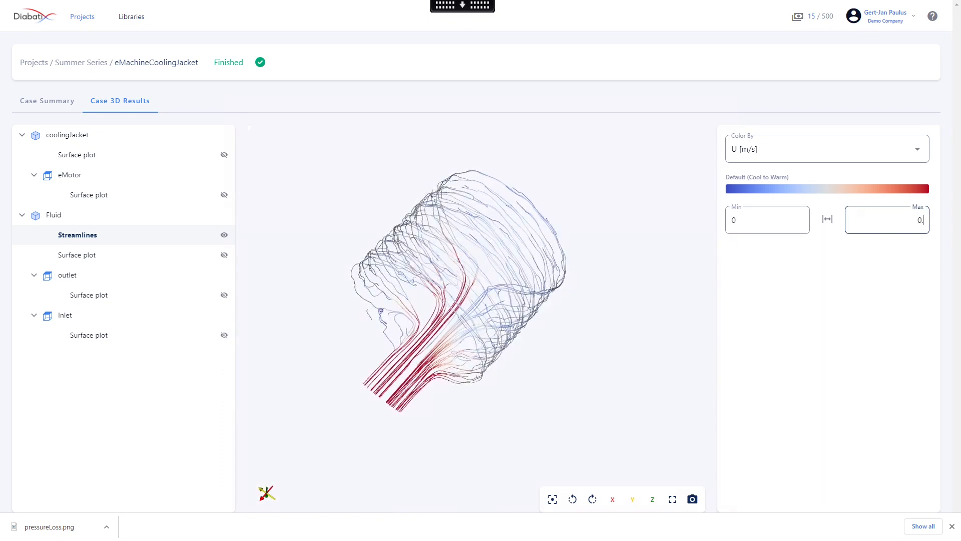
Step: Capture a screenshot of the velocity streamlines and download it in .png format as streamLines
{"action": "left_click", "coordinate": [693, 499]}
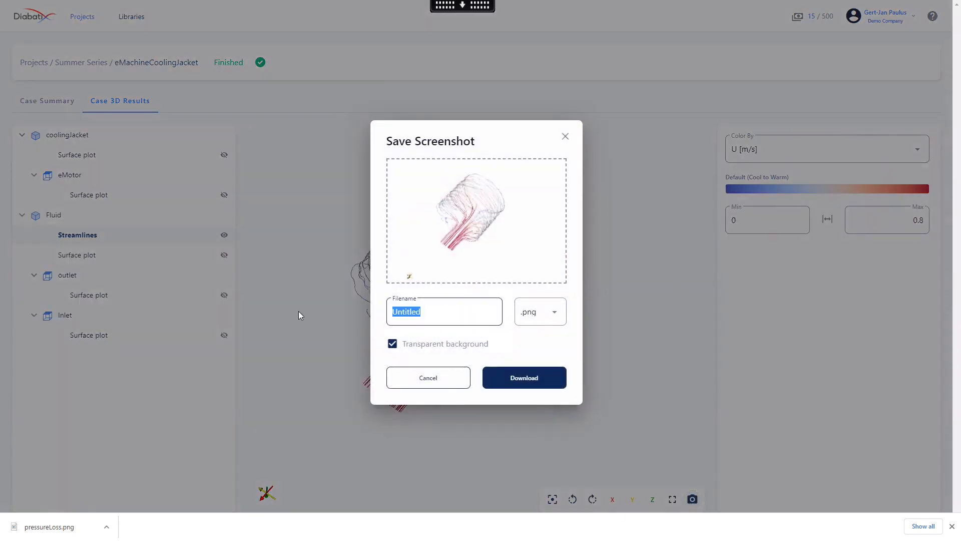
{"action": "type", "text": "streamlines"}
{"action": "key", "text": "BackSpace"}
{"action": "key", "text": "BackSpace"}
{"action": "key", "text": "BackSpace"}
{"action": "key", "text": "BackSpace"}
{"action": "key", "text": "BackSpace"}
{"action": "type", "text": "Lines"}
{"action": "left_click", "coordinate": [525, 382]}
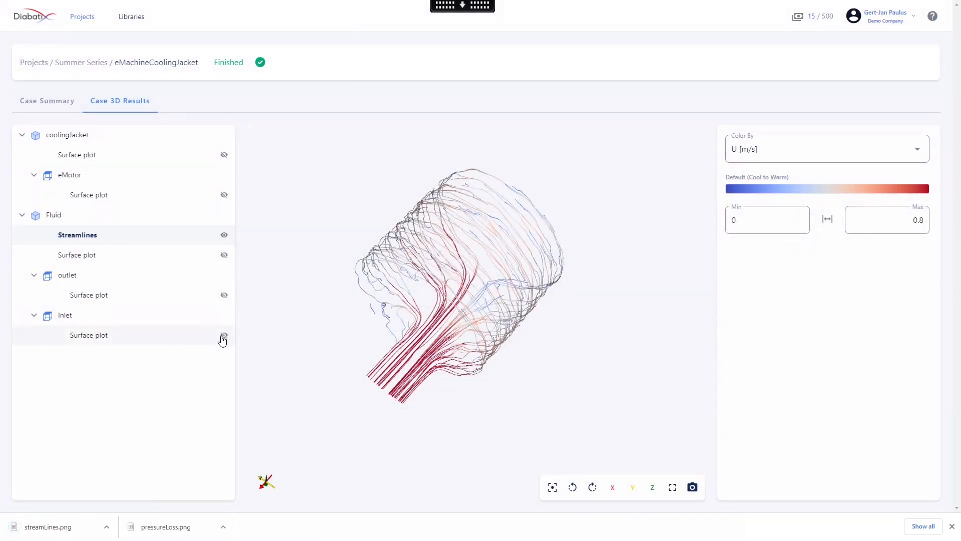
Step: Show the outlet and Inlet surface plots alongside the streamlines and color the Inlet plot by p [Pa]
{"action": "left_click", "coordinate": [225, 295]}
{"action": "left_click", "coordinate": [224, 335]}
{"action": "left_click_drag", "start_coordinate": [352, 397], "coordinate": [458, 369]}
{"action": "left_click", "coordinate": [97, 307]}
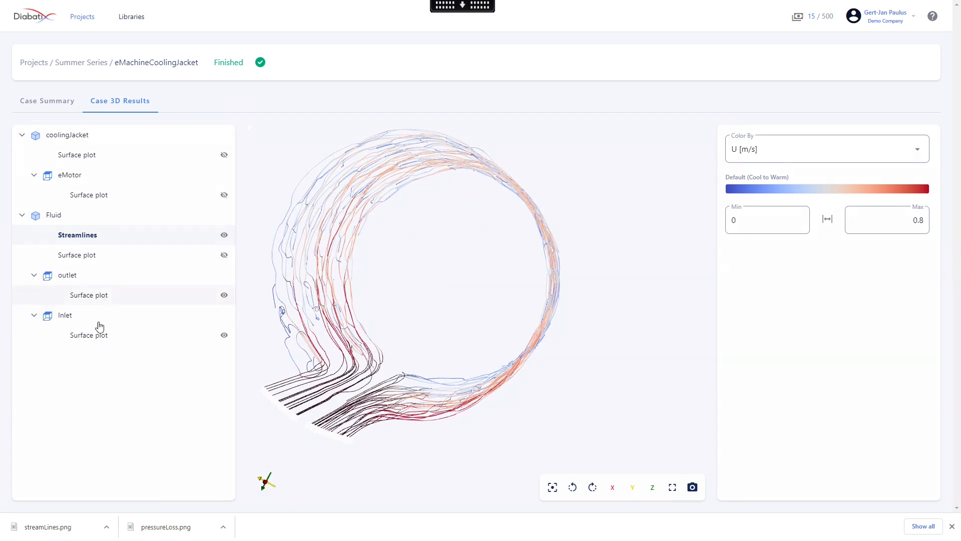
{"action": "left_click", "coordinate": [96, 335]}
{"action": "left_click", "coordinate": [779, 153]}
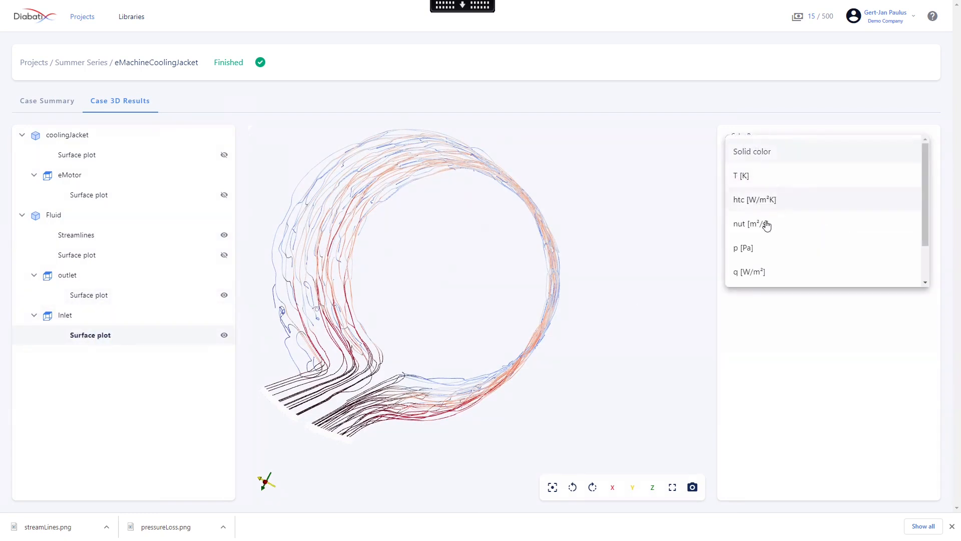
{"action": "left_click", "coordinate": [746, 248]}
{"action": "left_click_drag", "start_coordinate": [330, 432], "coordinate": [394, 356]}
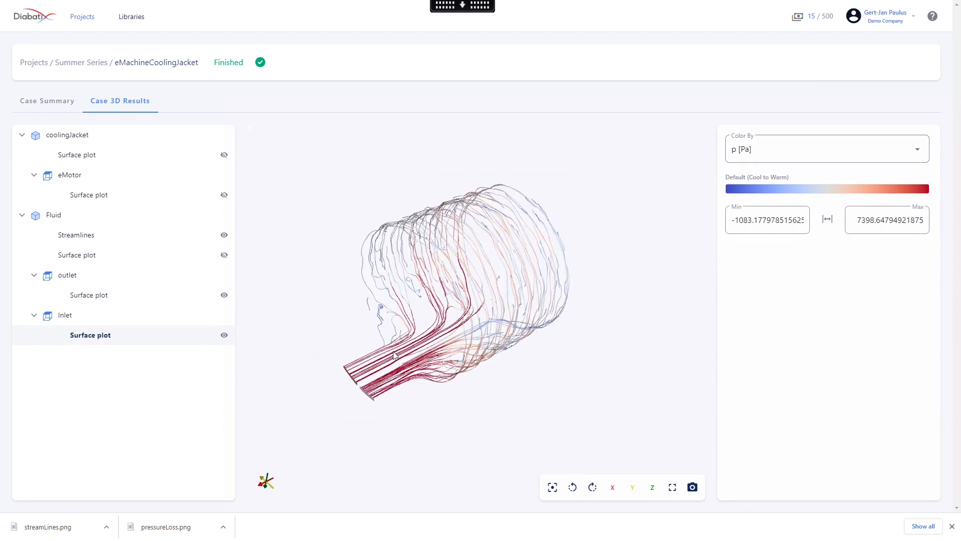
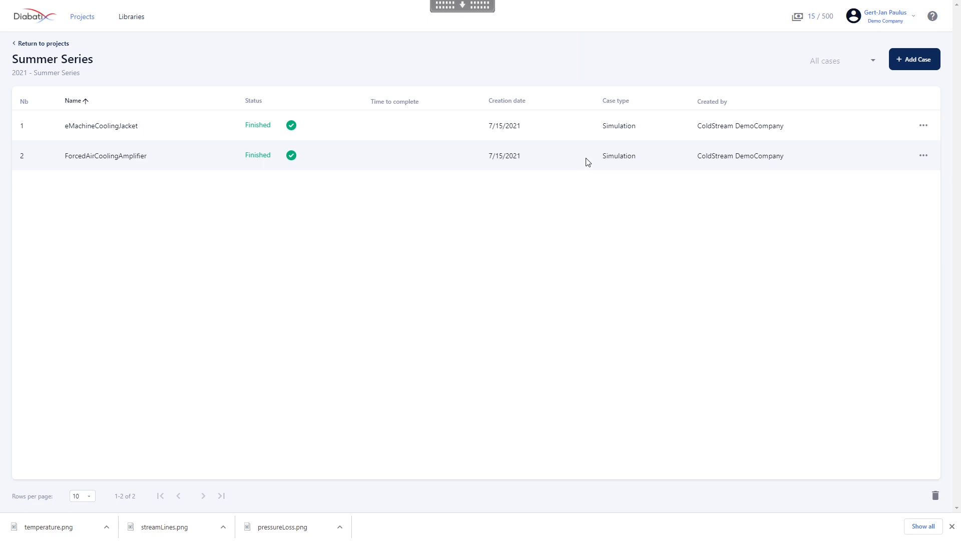
Step: Open the ForcedAirCoolingAmplifier case and examine its summary temperature table in °C
{"action": "left_click", "coordinate": [193, 159]}
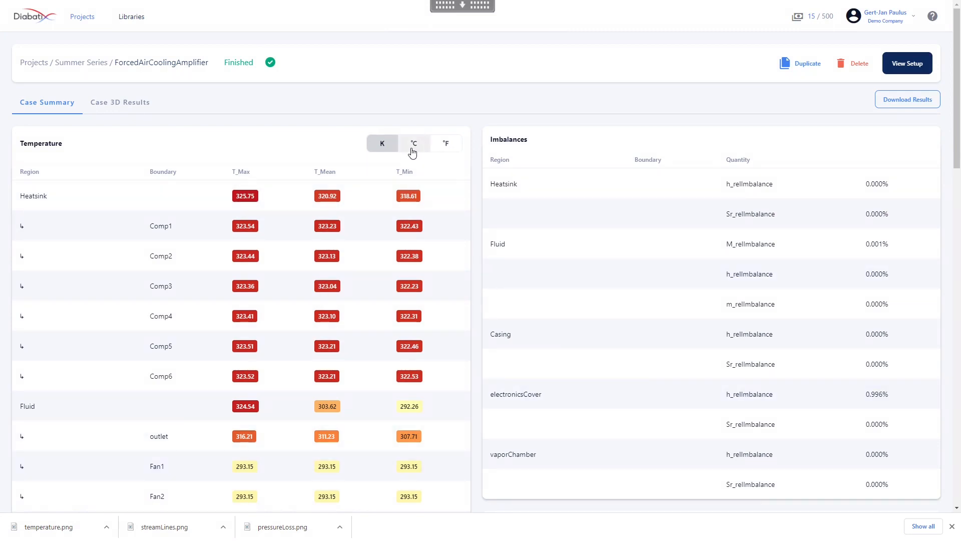
{"action": "left_click", "coordinate": [413, 150]}
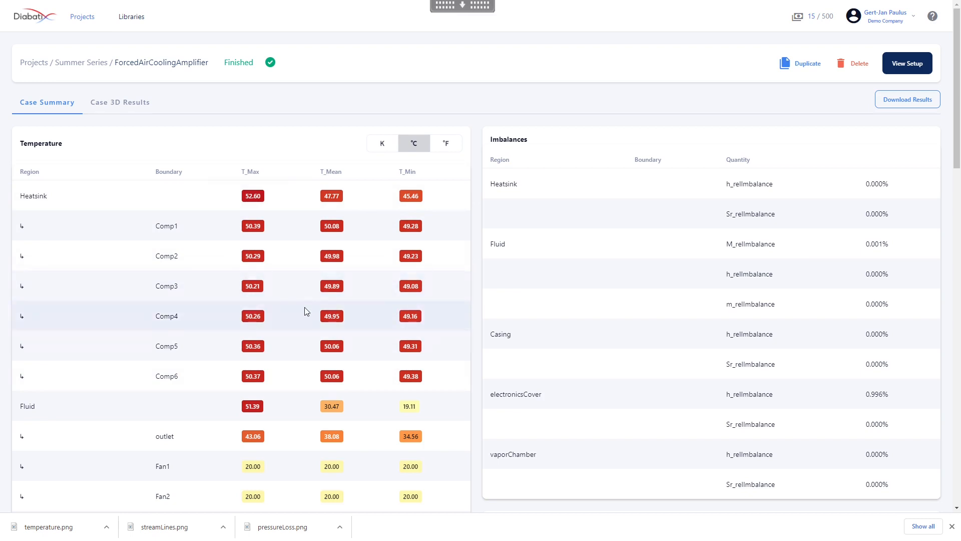
{"action": "scroll", "coordinate": [308, 312], "scroll_direction": "down", "scroll_amount": 4}
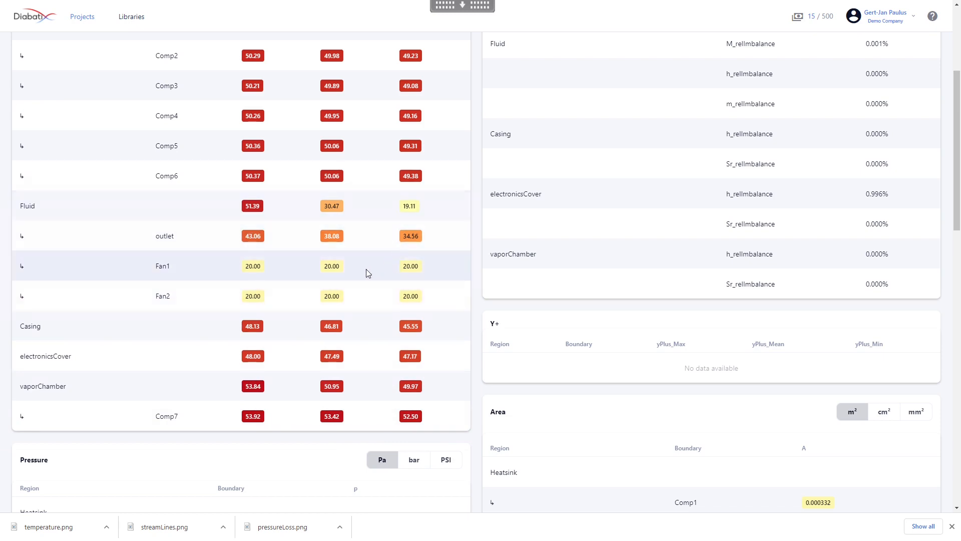
Step: Examine the pressure, flow rate, heating power and area tables in the ForcedAirCoolingAmplifier case summary
{"action": "scroll", "coordinate": [359, 281], "scroll_direction": "down", "scroll_amount": 3}
{"action": "scroll", "coordinate": [359, 281], "scroll_direction": "down", "scroll_amount": 1}
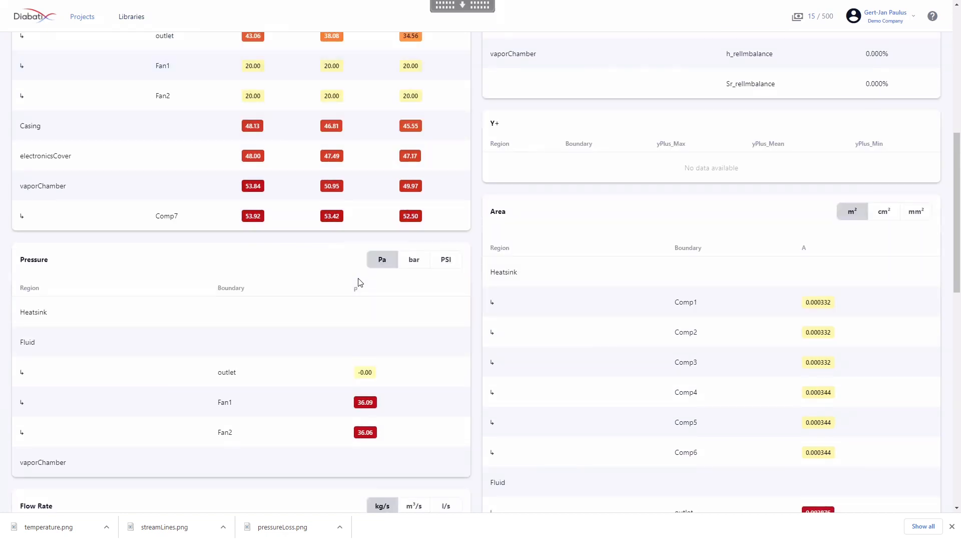
{"action": "scroll", "coordinate": [359, 281], "scroll_direction": "down", "scroll_amount": 3}
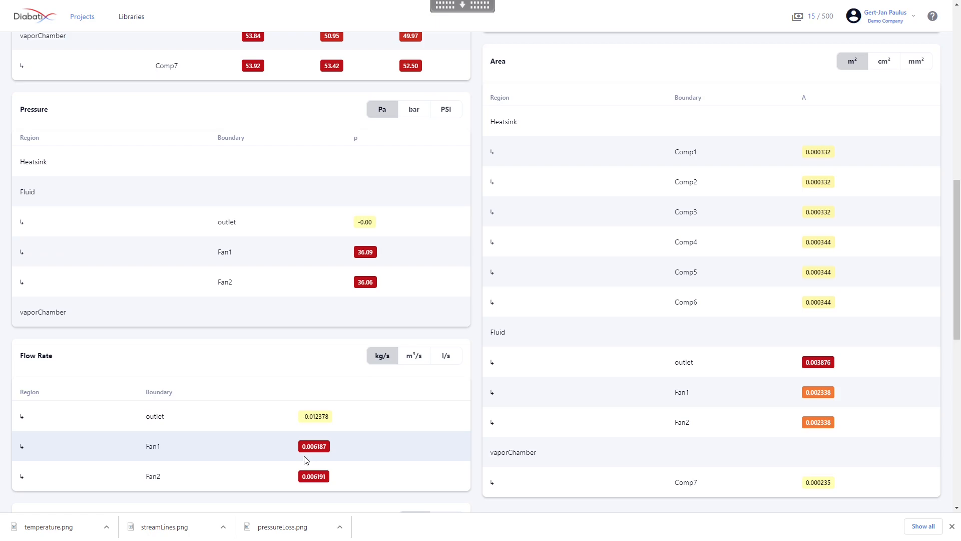
{"action": "scroll", "coordinate": [524, 209], "scroll_direction": "down", "scroll_amount": 1}
{"action": "scroll", "coordinate": [431, 271], "scroll_direction": "up", "scroll_amount": 1}
{"action": "scroll", "coordinate": [431, 268], "scroll_direction": "down", "scroll_amount": 4}
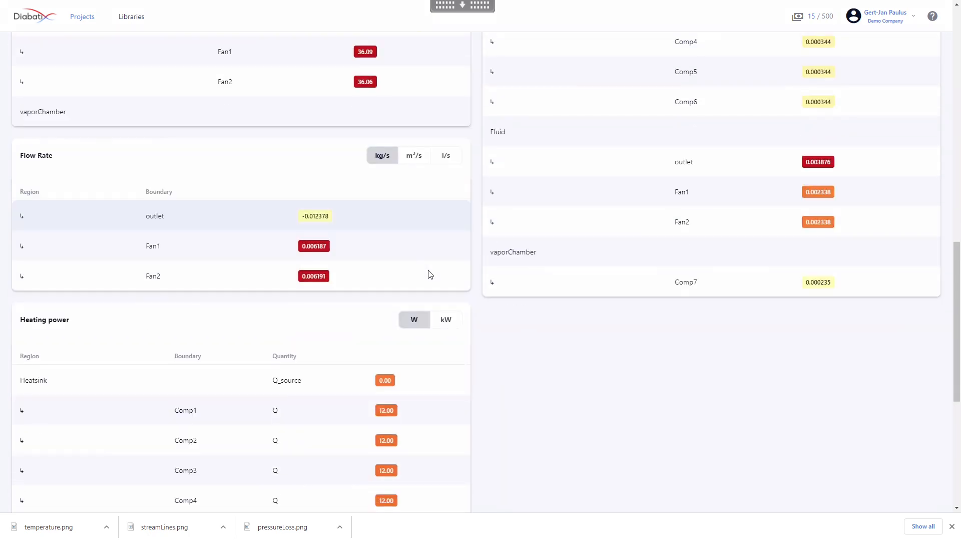
{"action": "scroll", "coordinate": [430, 274], "scroll_direction": "down", "scroll_amount": 6}
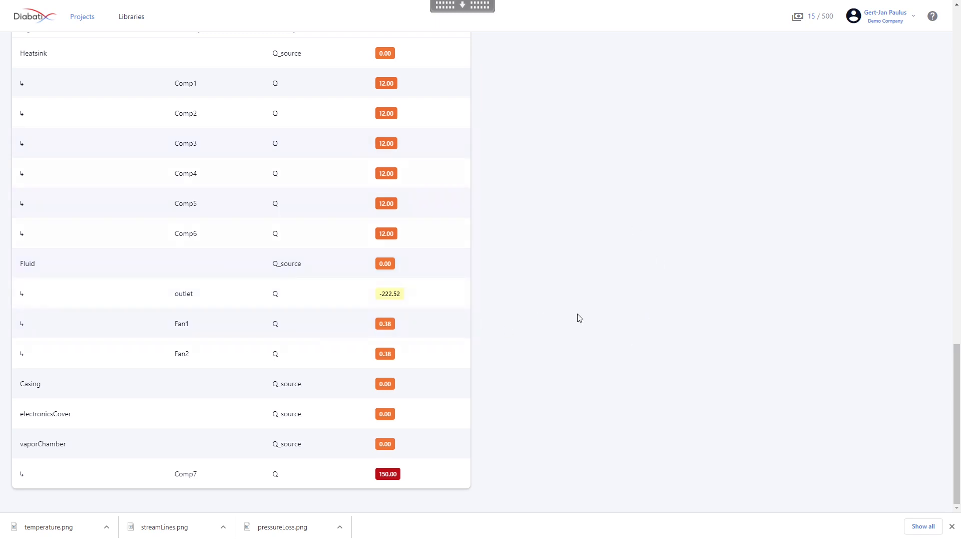
{"action": "scroll", "coordinate": [587, 327], "scroll_direction": "up", "scroll_amount": 4}
{"action": "scroll", "coordinate": [588, 328], "scroll_direction": "up", "scroll_amount": 15}
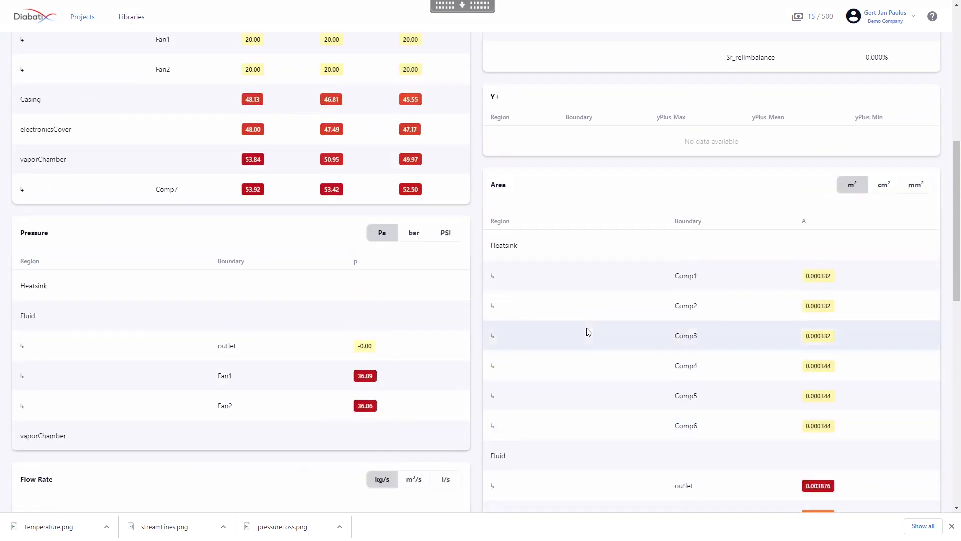
Step: Open the case's 3D results and hide the Heatsink's Comp1 to Comp6 surface plots
{"action": "left_click", "coordinate": [125, 102]}
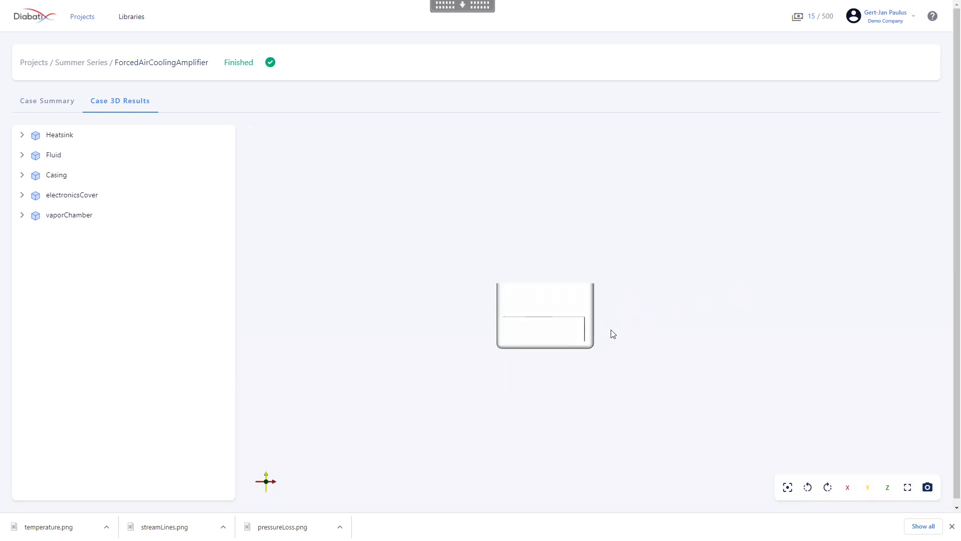
{"action": "left_click_drag", "start_coordinate": [611, 333], "coordinate": [462, 425]}
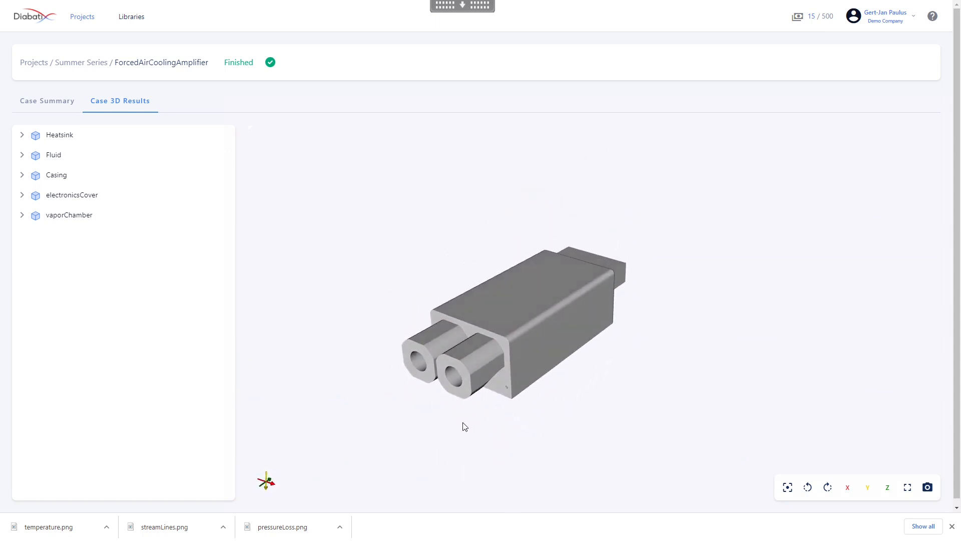
{"action": "left_click", "coordinate": [22, 136]}
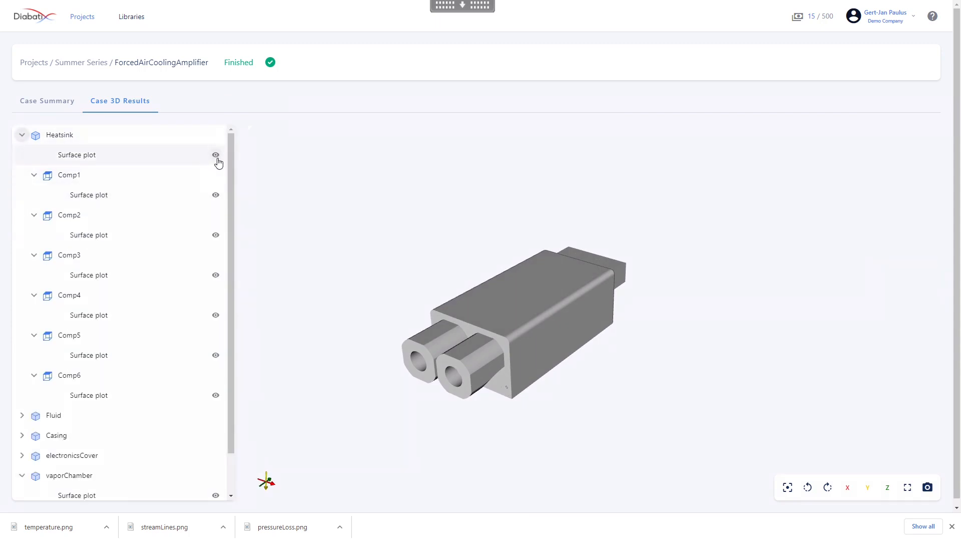
{"action": "left_click", "coordinate": [216, 194]}
{"action": "left_click", "coordinate": [216, 235]}
{"action": "left_click", "coordinate": [215, 275]}
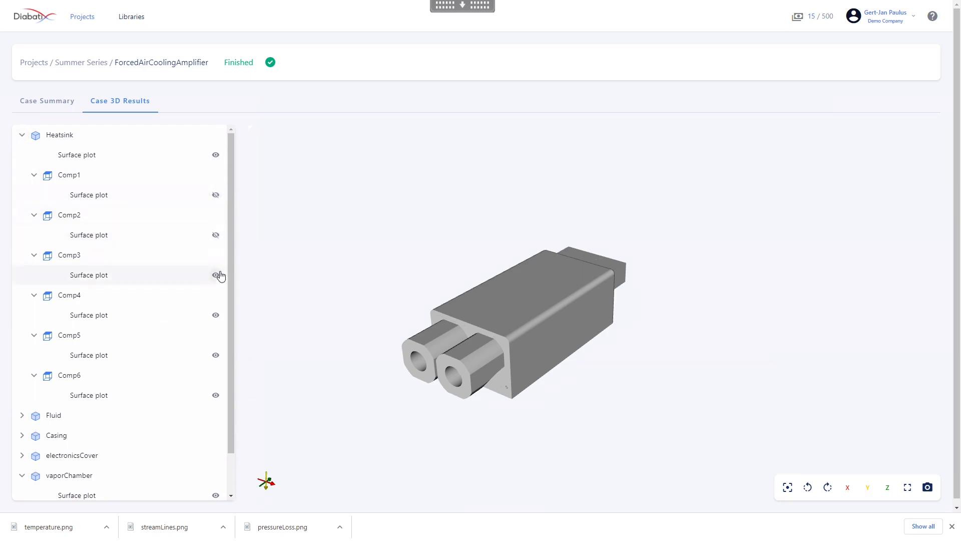
{"action": "left_click", "coordinate": [215, 315]}
{"action": "left_click", "coordinate": [215, 355]}
{"action": "left_click", "coordinate": [215, 395]}
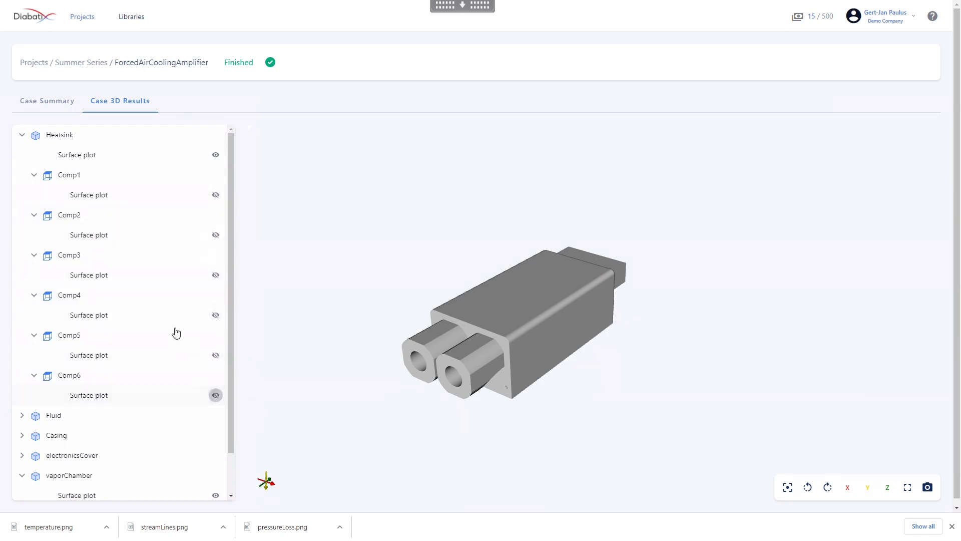
Step: Hide the Fluid surface plot and streamlines together with the outlet, Fan1 and Fan2 surface plots
{"action": "scroll", "coordinate": [171, 336], "scroll_direction": "down", "scroll_amount": 1}
{"action": "left_click", "coordinate": [22, 371]}
{"action": "scroll", "coordinate": [127, 315], "scroll_direction": "down", "scroll_amount": 3}
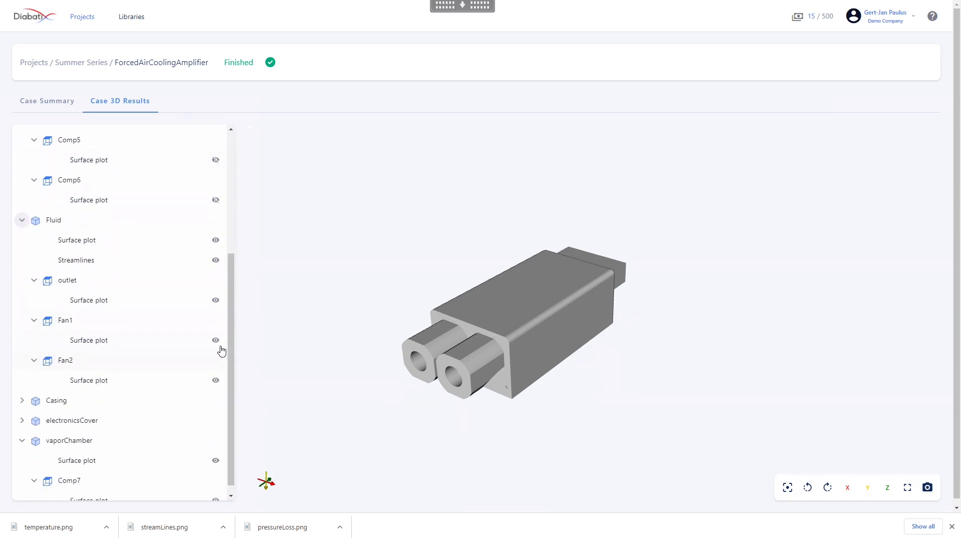
{"action": "left_click", "coordinate": [216, 240]}
{"action": "left_click", "coordinate": [216, 260]}
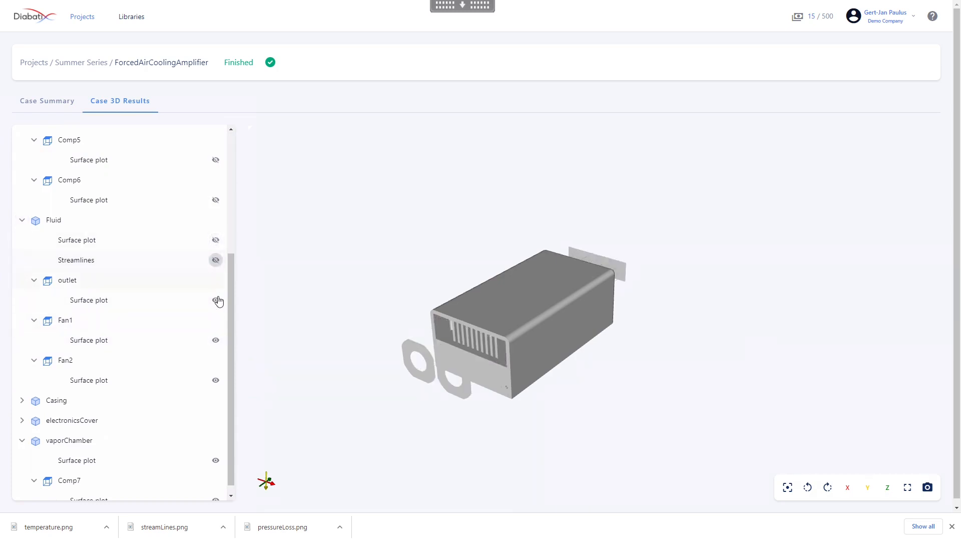
{"action": "left_click", "coordinate": [215, 300]}
{"action": "left_click", "coordinate": [216, 340]}
{"action": "left_click", "coordinate": [216, 380]}
{"action": "scroll", "coordinate": [129, 362], "scroll_direction": "down", "scroll_amount": 1}
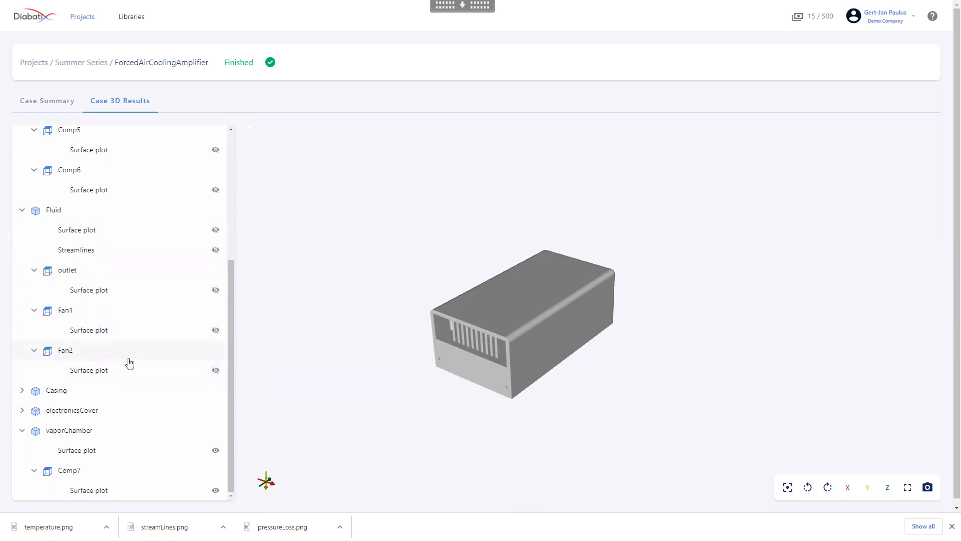
Step: Hide the Casing, electronicsCover, vaporChamber and Comp7 surface plots so only the Heatsink is shown
{"action": "left_click", "coordinate": [22, 390]}
{"action": "scroll", "coordinate": [78, 359], "scroll_direction": "up", "scroll_amount": 1}
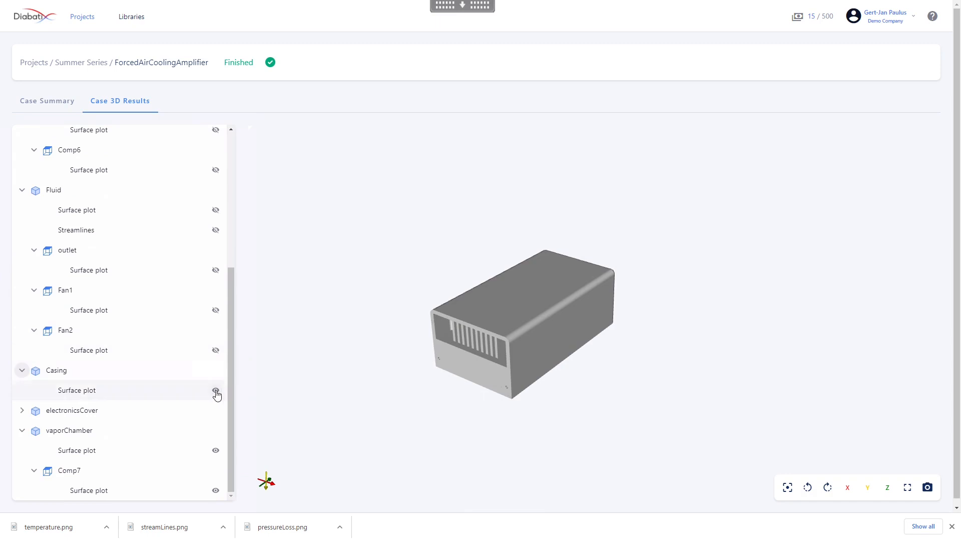
{"action": "left_click", "coordinate": [215, 390]}
{"action": "left_click", "coordinate": [22, 410]}
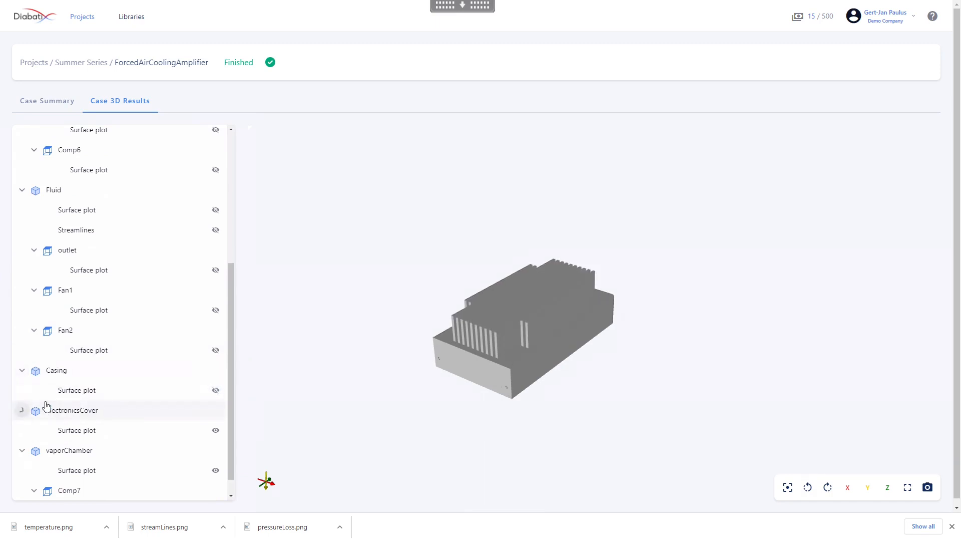
{"action": "left_click", "coordinate": [215, 430]}
{"action": "scroll", "coordinate": [150, 438], "scroll_direction": "down", "scroll_amount": 1}
{"action": "left_click", "coordinate": [216, 449]}
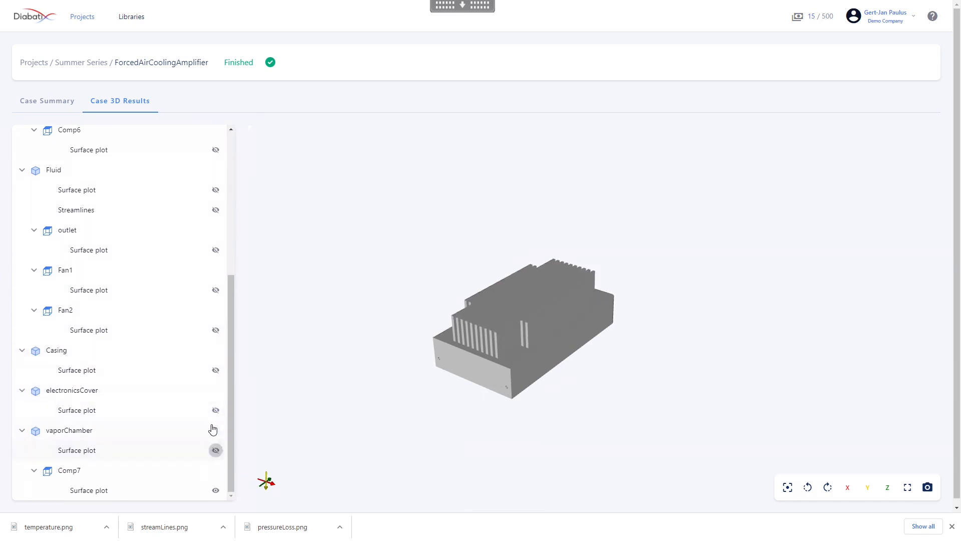
{"action": "left_click", "coordinate": [216, 491]}
{"action": "mouse_move", "coordinate": [369, 344]}
{"action": "left_mouse_down"}
{"action": "mouse_move", "coordinate": [361, 298]}
{"action": "mouse_move", "coordinate": [365, 344]}
{"action": "mouse_move", "coordinate": [392, 341]}
{"action": "mouse_move", "coordinate": [381, 331]}
{"action": "mouse_move", "coordinate": [382, 346]}
{"action": "left_mouse_up"}
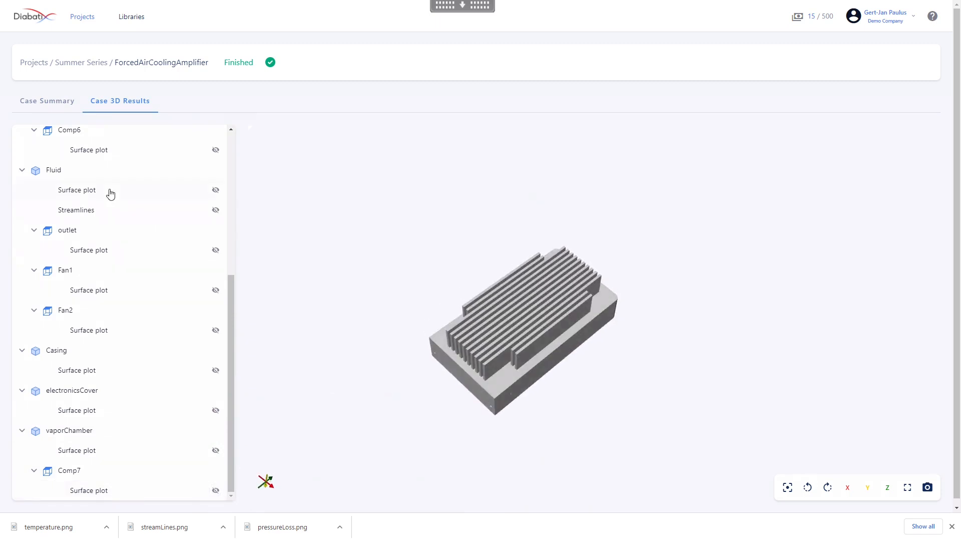
Step: Color the Heatsink surface plot by T [°C] and center it in the view
{"action": "scroll", "coordinate": [120, 201], "scroll_direction": "up", "scroll_amount": 5}
{"action": "left_click", "coordinate": [92, 156]}
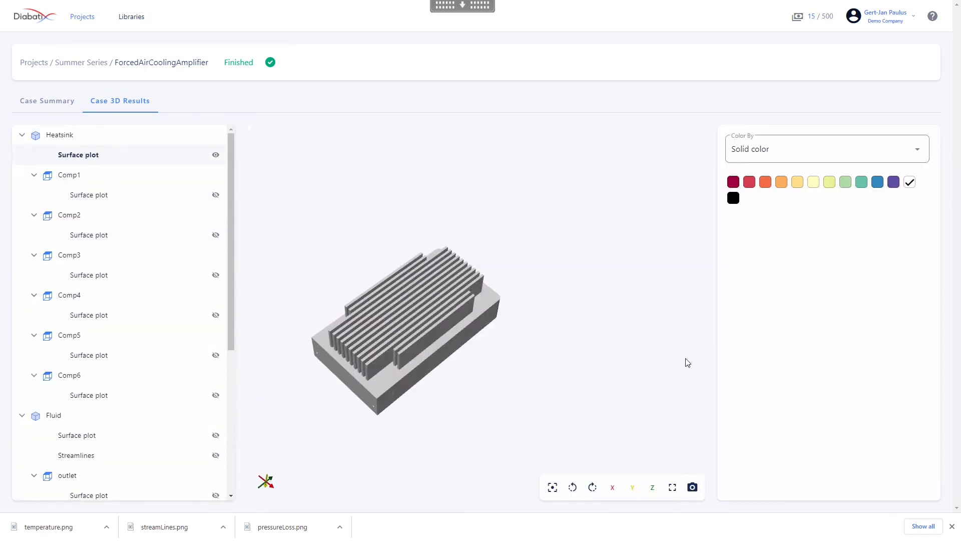
{"action": "left_click", "coordinate": [800, 149]}
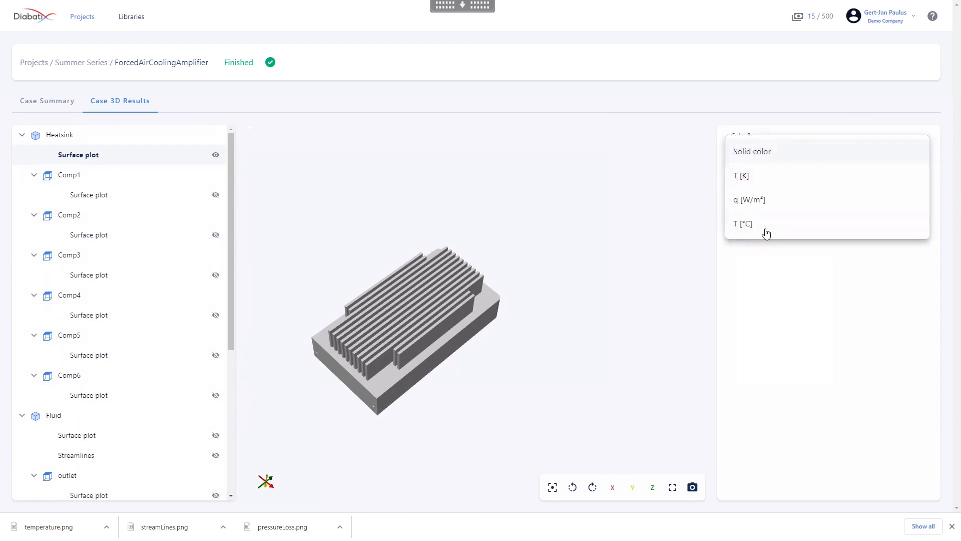
{"action": "left_click", "coordinate": [801, 223]}
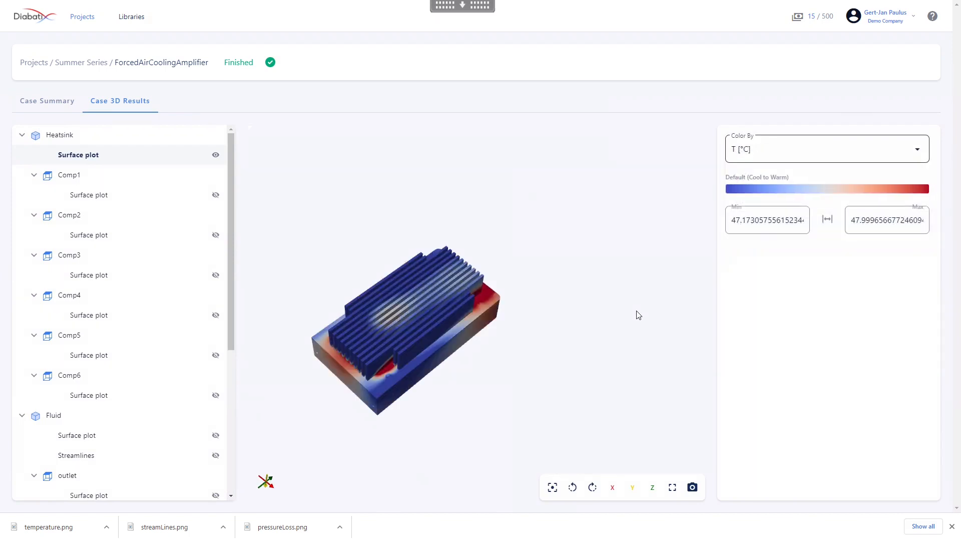
{"action": "middle_click_drag", "start_coordinate": [507, 310], "coordinate": [557, 291]}
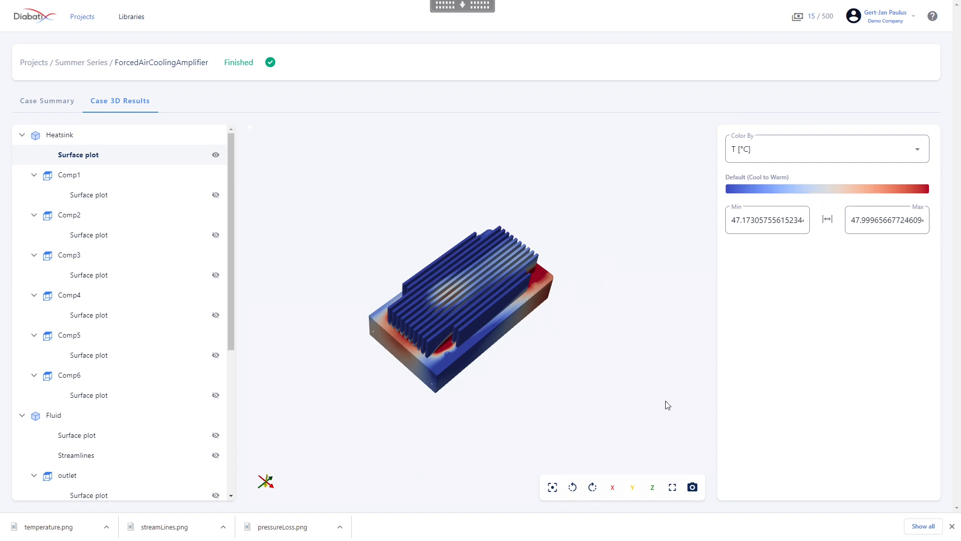
Step: Capture a screenshot of the Heatsink temperature plot and download it in .png format as Temperature
{"action": "left_click", "coordinate": [693, 487]}
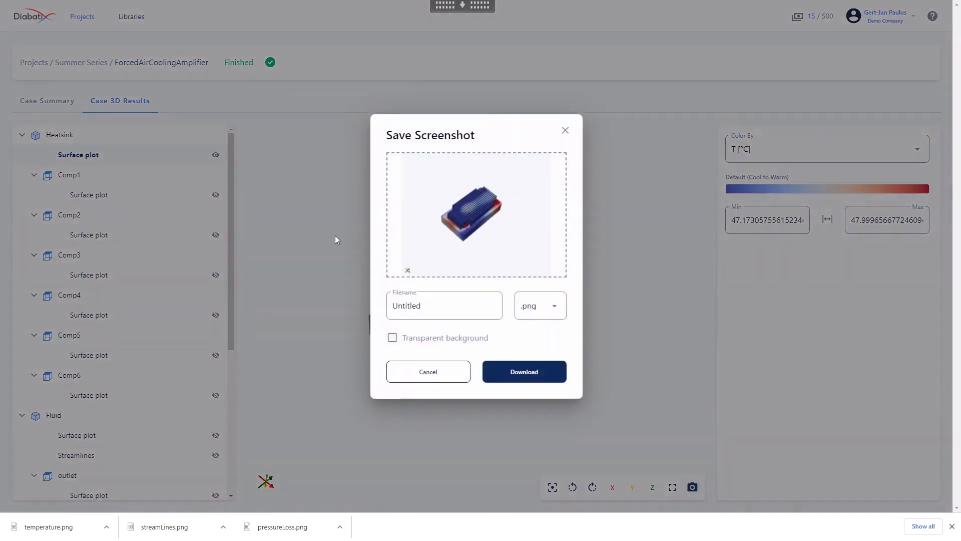
{"action": "type", "text": "Te"}
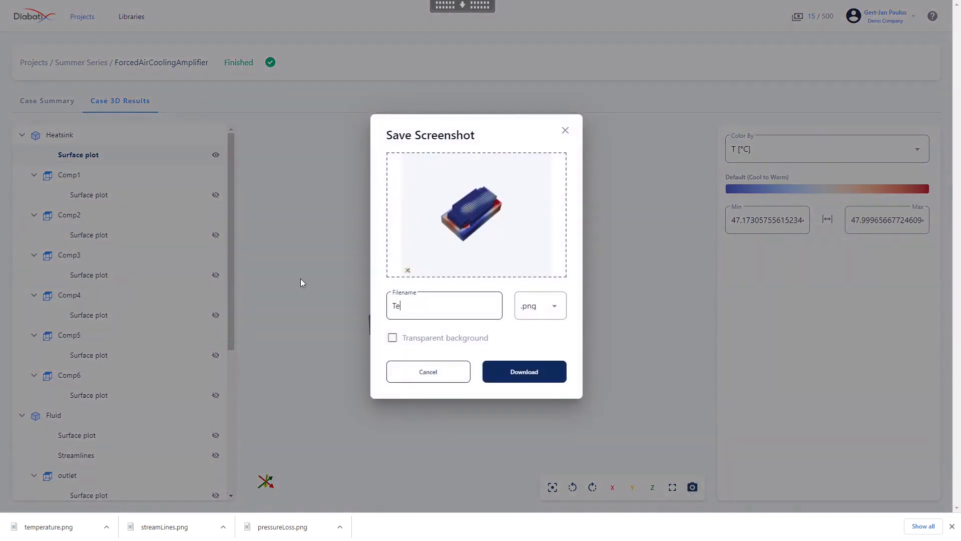
{"action": "type", "text": "mpertarute"}
{"action": "key", "text": "shift+Left"}
{"action": "key", "text": "shift+Left"}
{"action": "key", "text": "shift+Left"}
{"action": "key", "text": "shift+Left"}
{"action": "key", "text": "shift+Left"}
{"action": "key", "text": "shift+Left"}
{"action": "key", "text": "shift+Left"}
{"action": "key", "text": "shift+Left"}
{"action": "key", "text": "shift+Left"}
{"action": "key", "text": "shift+Right"}
{"action": "key", "text": "BackSpace"}
{"action": "left_click", "coordinate": [547, 383]}
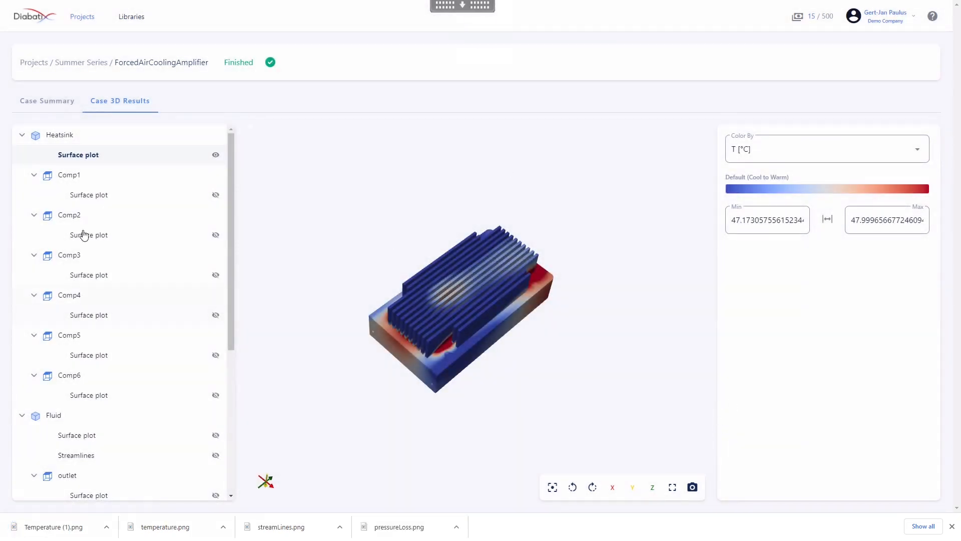
Step: Hide the Heatsink surface plot and show the Fluid surface plot instead
{"action": "left_click", "coordinate": [216, 156]}
{"action": "scroll", "coordinate": [151, 269], "scroll_direction": "down", "scroll_amount": 1}
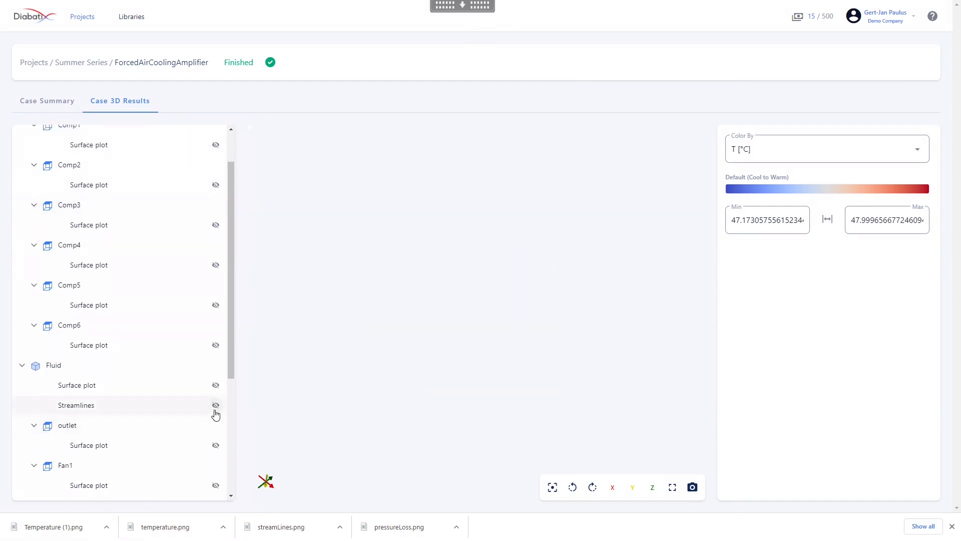
{"action": "left_click", "coordinate": [215, 385]}
{"action": "mouse_move", "coordinate": [502, 350]}
{"action": "left_mouse_down"}
{"action": "mouse_move", "coordinate": [483, 346]}
{"action": "mouse_move", "coordinate": [500, 342]}
{"action": "left_mouse_up"}
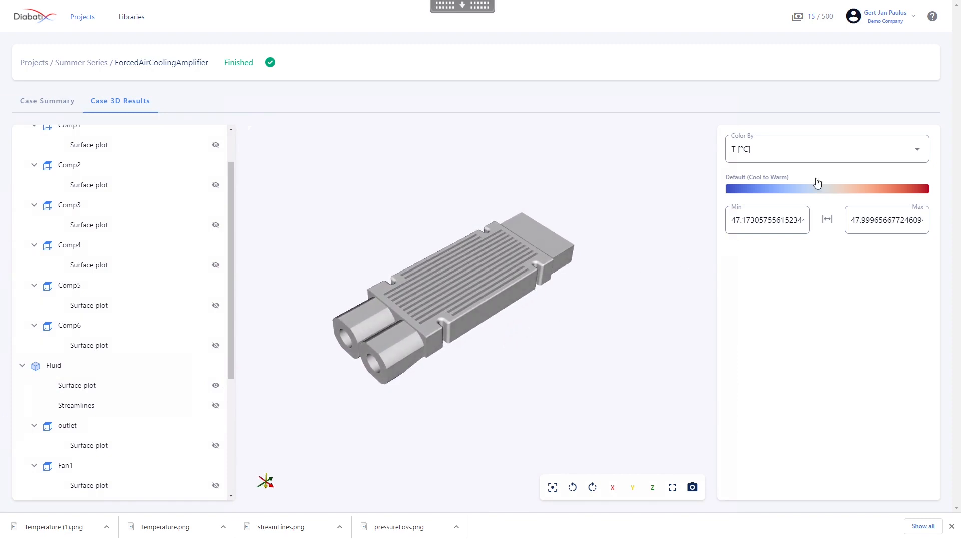
Step: Color the Fluid surface plot by p [Pa]
{"action": "left_click", "coordinate": [821, 159]}
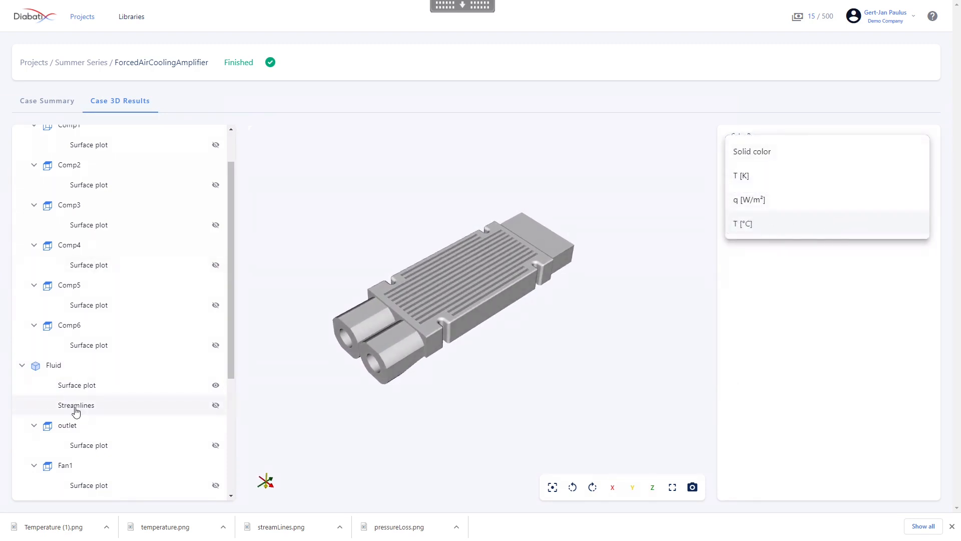
{"action": "left_click", "coordinate": [80, 391]}
{"action": "left_click", "coordinate": [769, 153]}
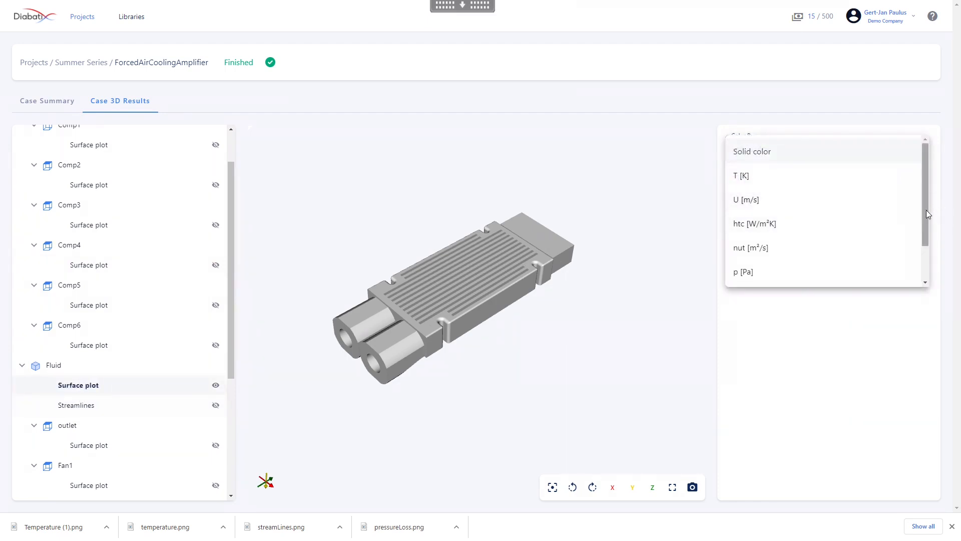
{"action": "scroll", "coordinate": [927, 212], "scroll_direction": "down", "scroll_amount": 2}
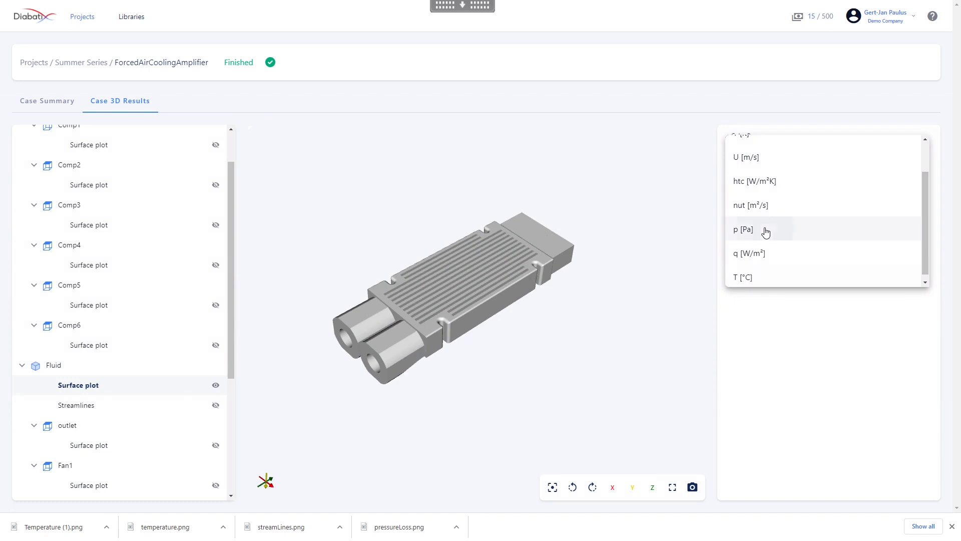
{"action": "left_click", "coordinate": [766, 231]}
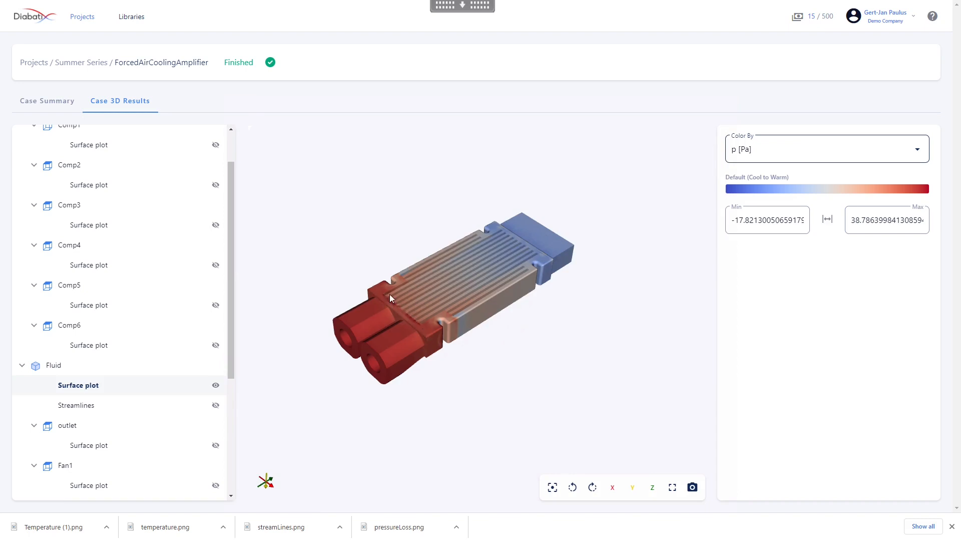
Step: Capture a screenshot of the Fluid pressure plot and download it in .png format as pressure with a transparent background
{"action": "left_click", "coordinate": [692, 487]}
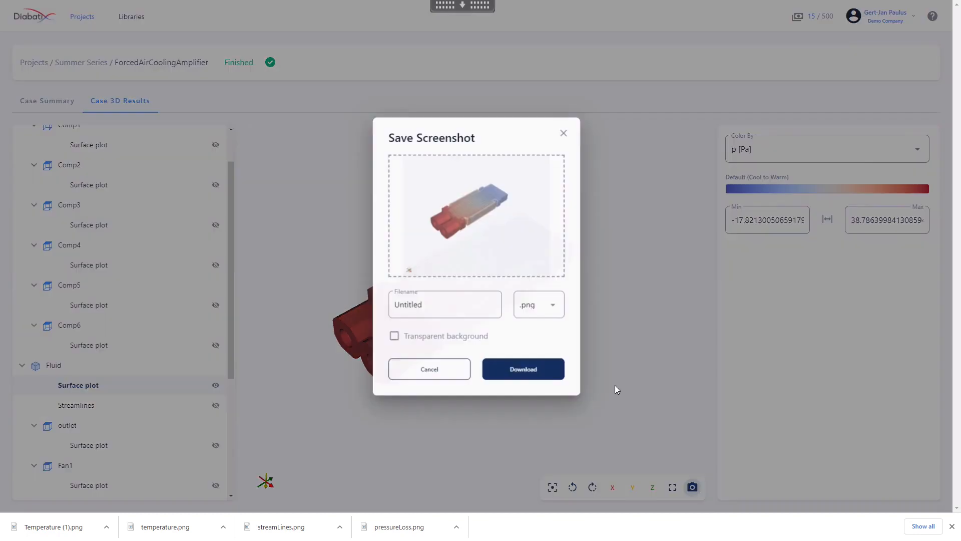
{"action": "key", "text": "ctrl+a"}
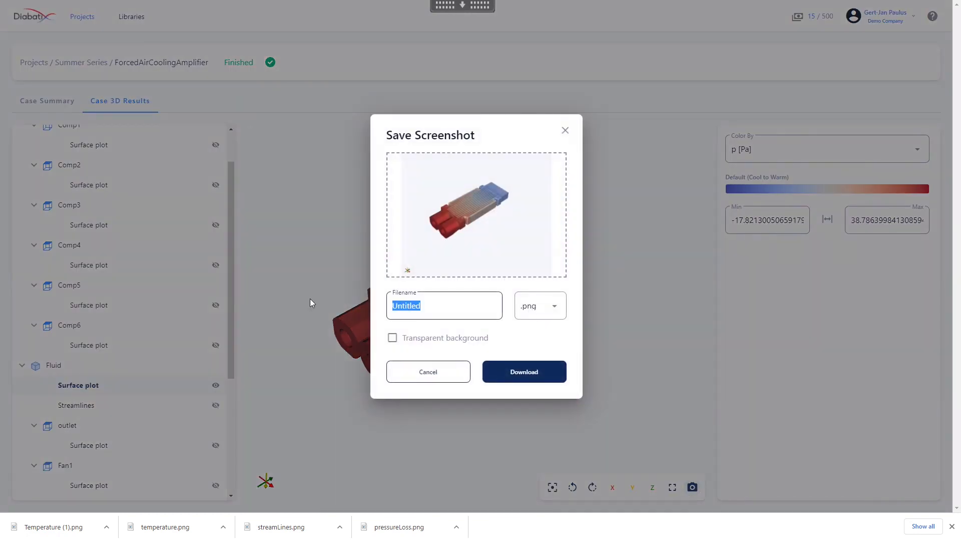
{"action": "type", "text": "pressure"}
{"action": "left_click", "coordinate": [419, 337]}
{"action": "left_click", "coordinate": [530, 371]}
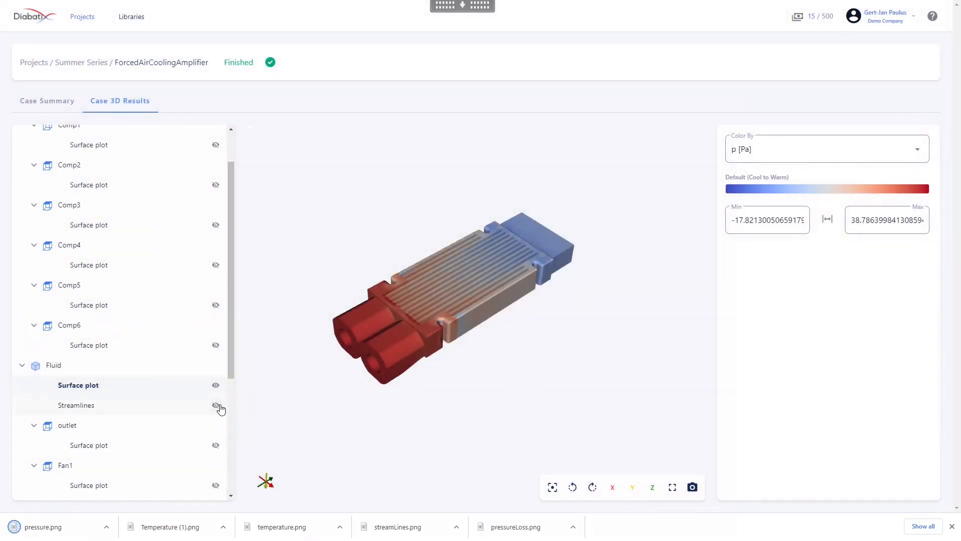
Step: Hide the Fluid surface plot and show the Heatsink surface plot again
{"action": "left_click", "coordinate": [218, 388]}
{"action": "scroll", "coordinate": [212, 293], "scroll_direction": "up", "scroll_amount": 1}
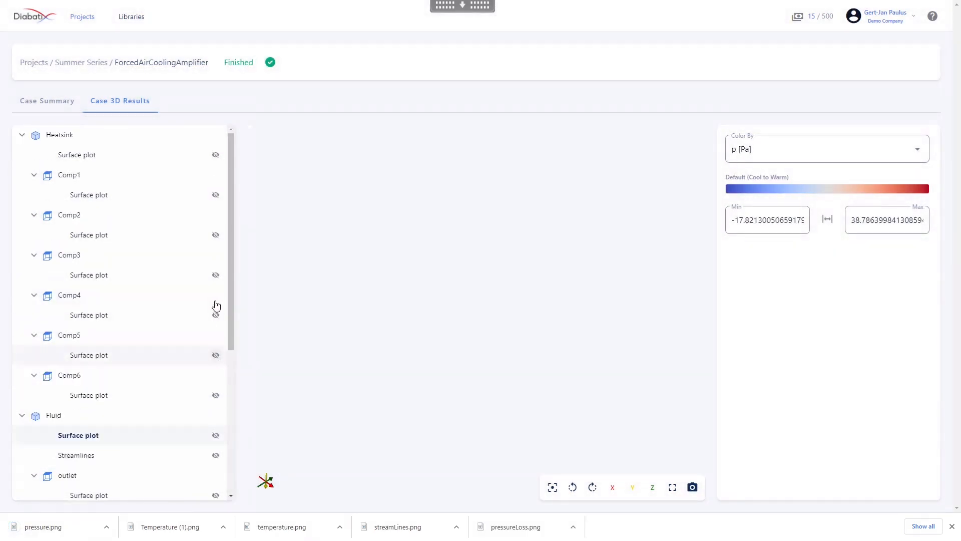
{"action": "left_click", "coordinate": [216, 155]}
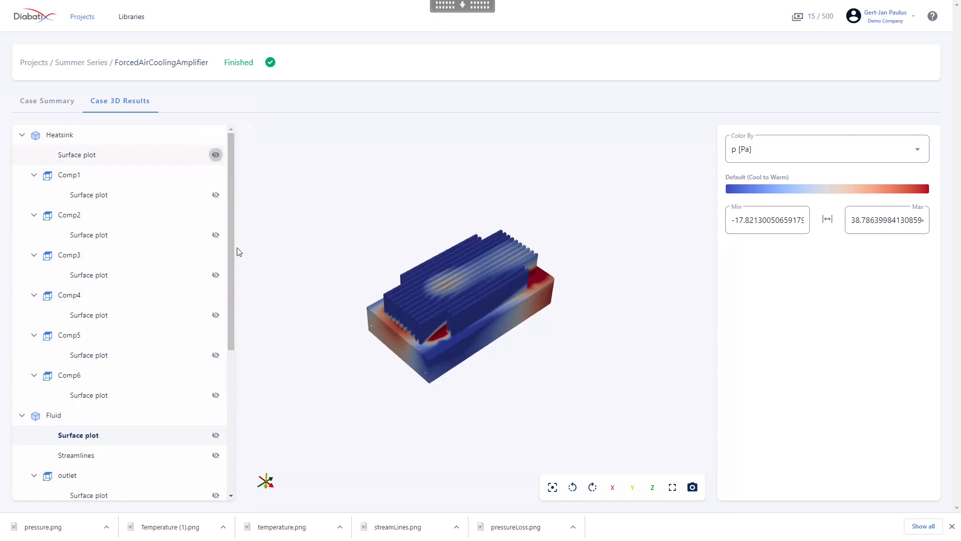
Step: Show the Fluid streamlines and color the Heatsink surface plot with a solid teal green
{"action": "left_click", "coordinate": [216, 455]}
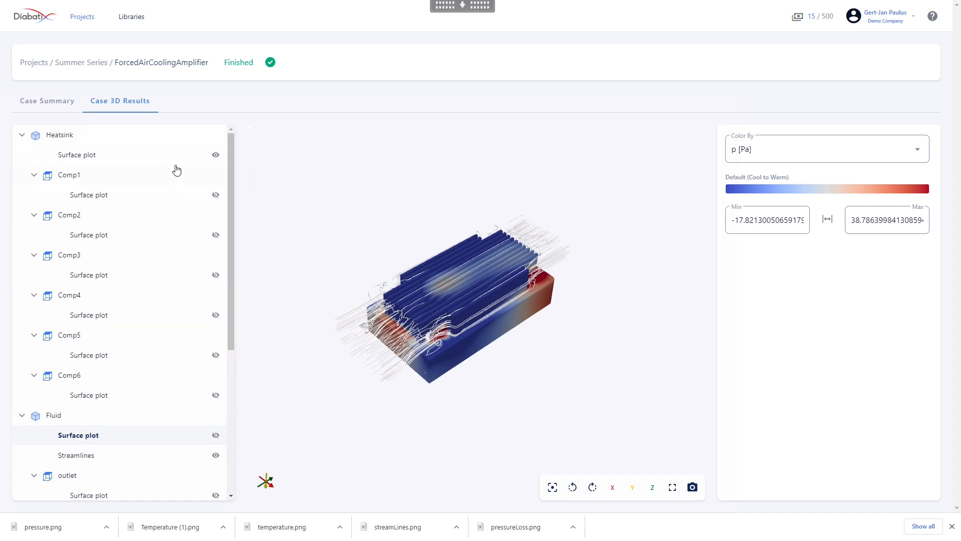
{"action": "left_click", "coordinate": [159, 153]}
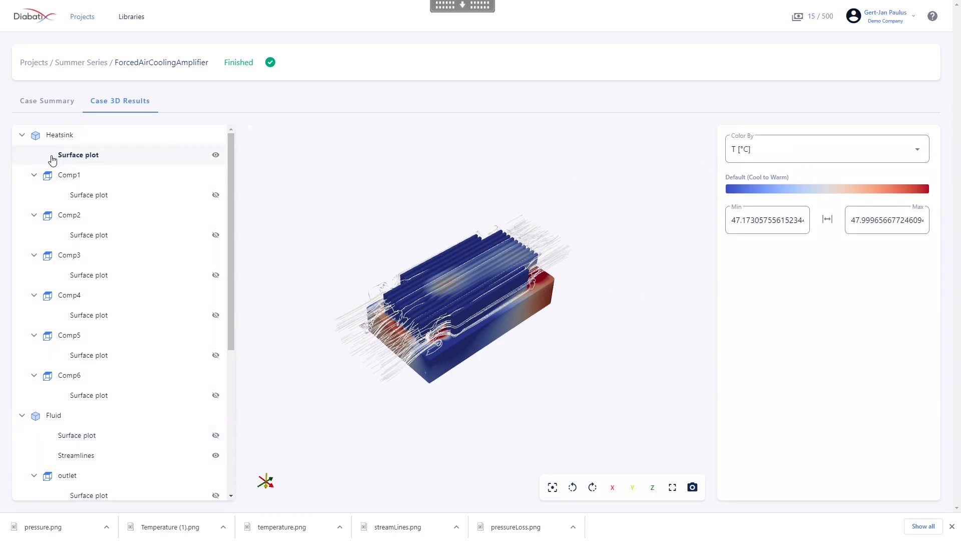
{"action": "left_click", "coordinate": [764, 156]}
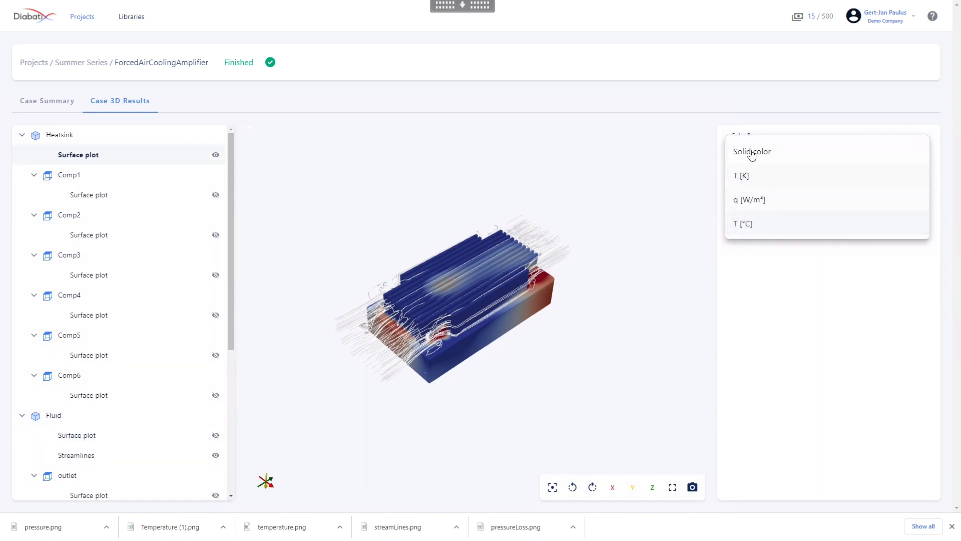
{"action": "left_click", "coordinate": [754, 151]}
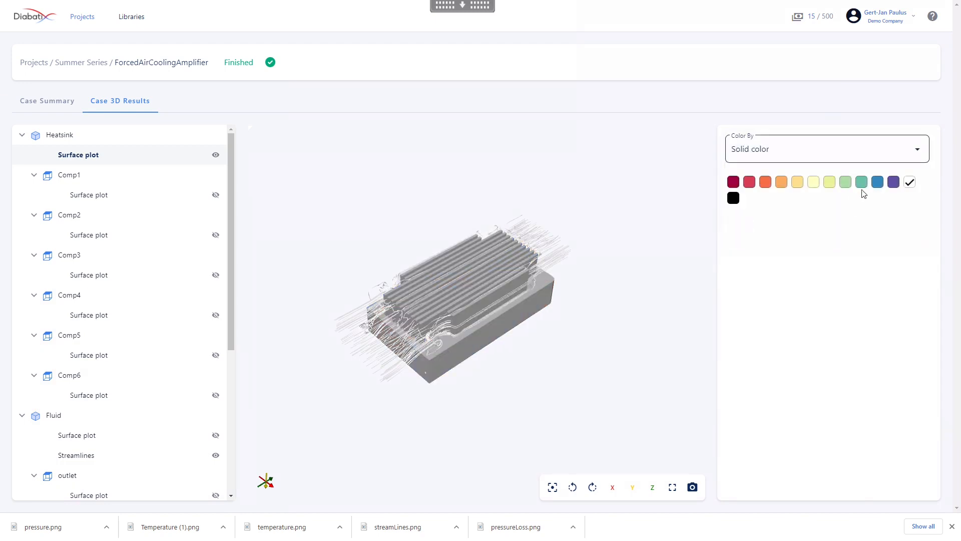
{"action": "left_click", "coordinate": [864, 183]}
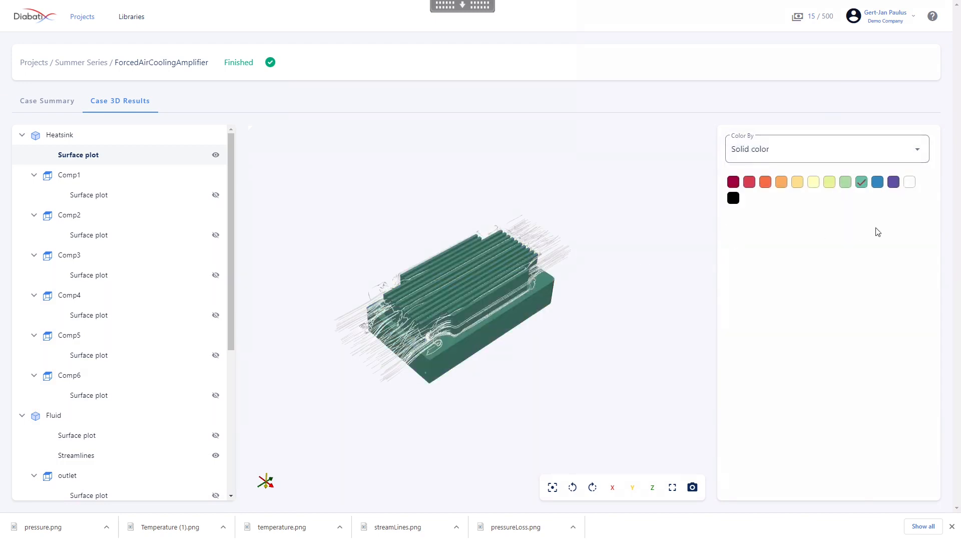
Step: Color the Fluid streamlines by U [m/s] and inspect the flow over the heatsink fins from above
{"action": "left_click", "coordinate": [98, 456]}
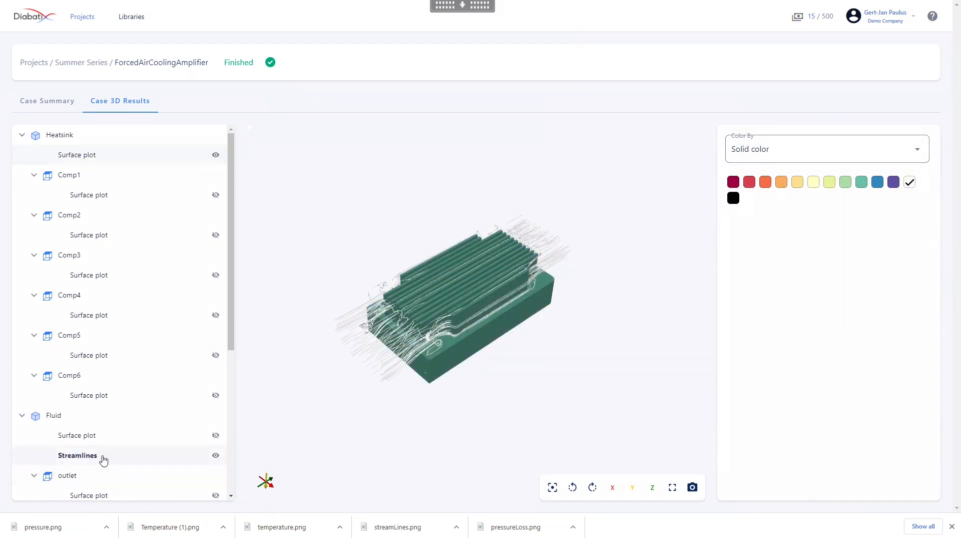
{"action": "left_click", "coordinate": [785, 154]}
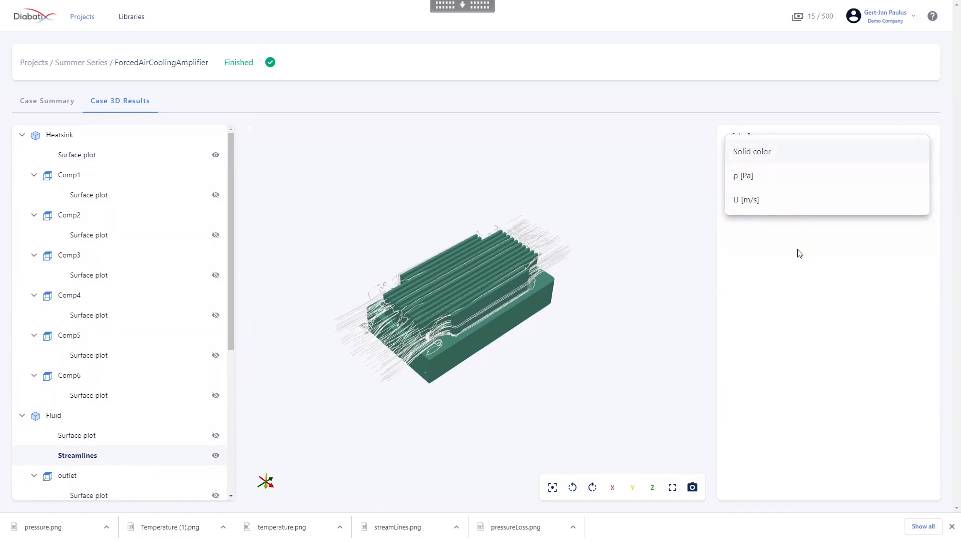
{"action": "left_click", "coordinate": [760, 199]}
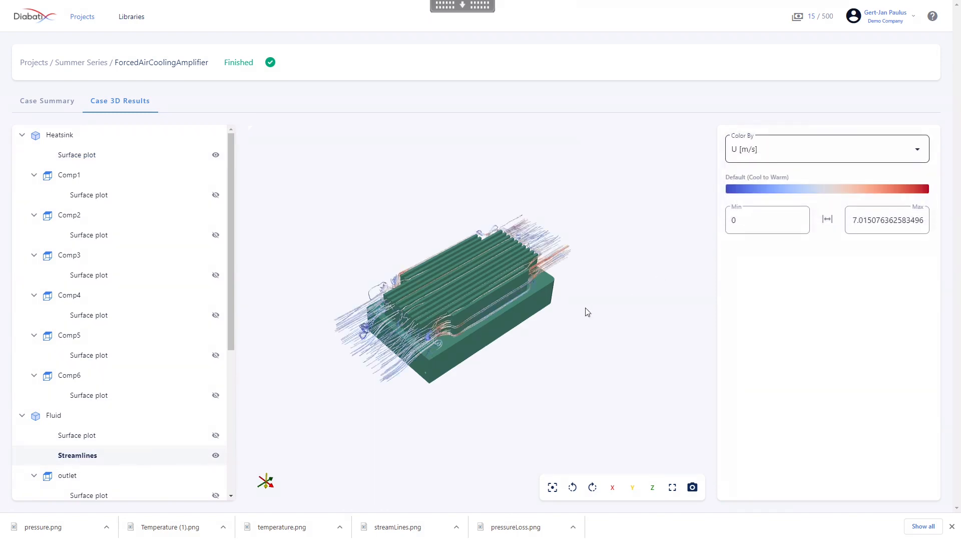
{"action": "right_click_drag", "start_coordinate": [477, 242], "coordinate": [472, 298]}
{"action": "left_click_drag", "start_coordinate": [472, 299], "coordinate": [481, 335]}
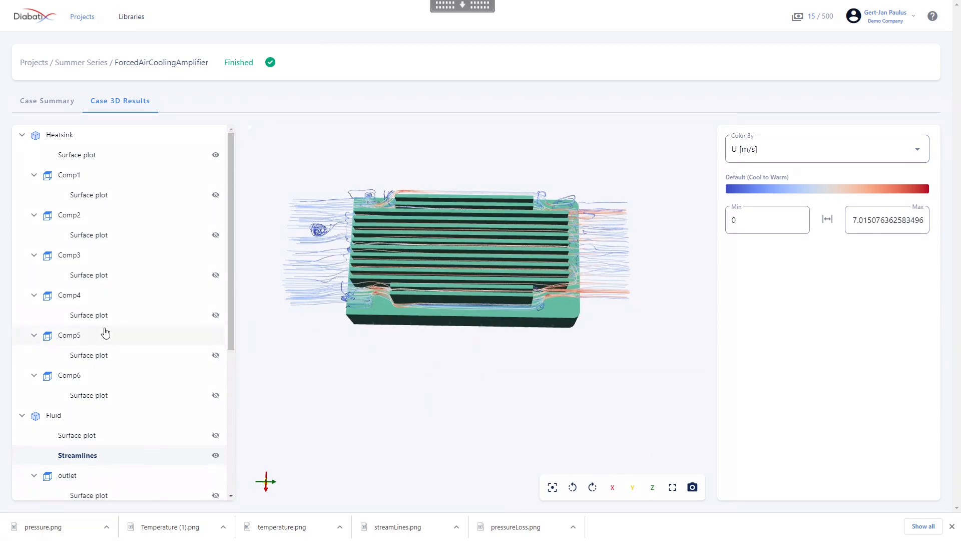
Step: Color the Heatsink surface plot by T [°C]
{"action": "left_click", "coordinate": [113, 156]}
{"action": "left_click", "coordinate": [771, 150]}
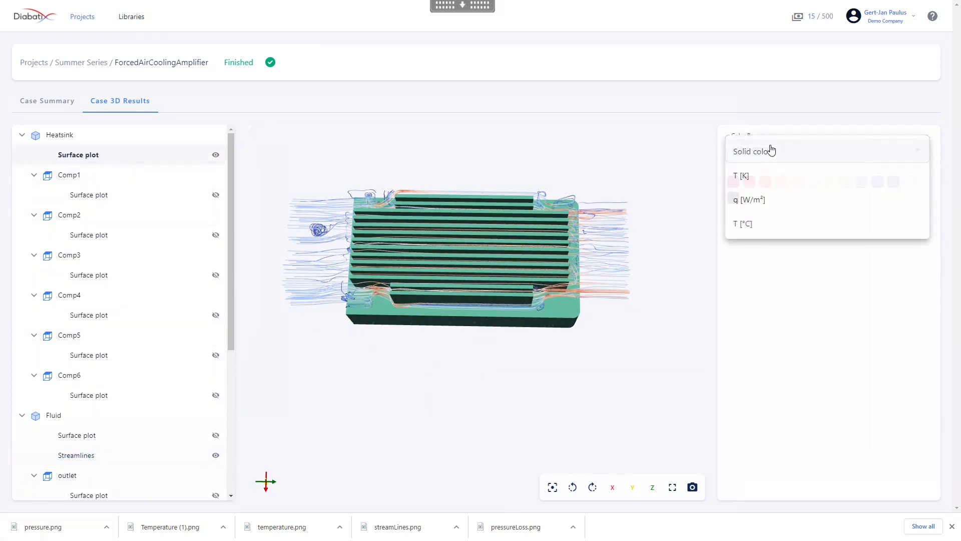
{"action": "left_click", "coordinate": [760, 225]}
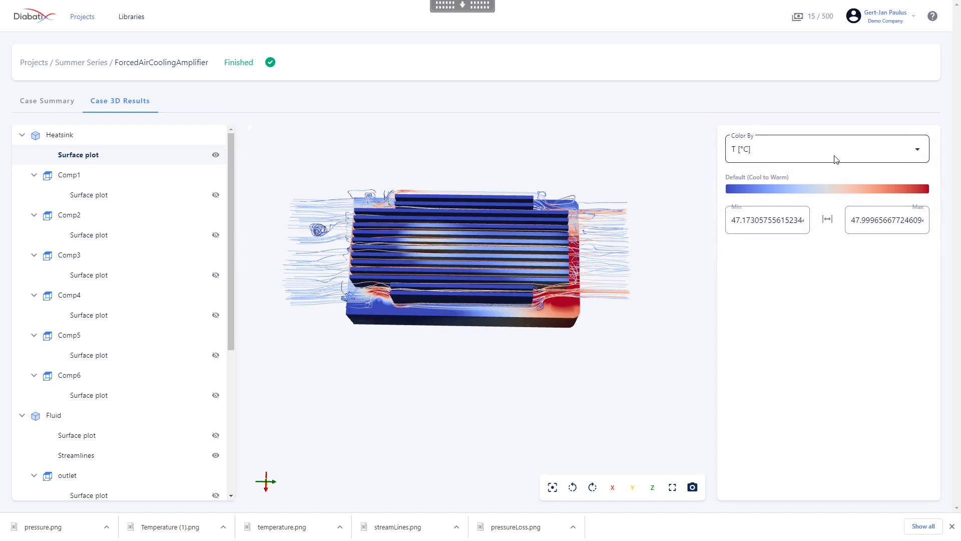
Step: Apply the ParaView rainbow color map to the Heatsink temperature plot and view it from an angle
{"action": "left_click", "coordinate": [841, 190]}
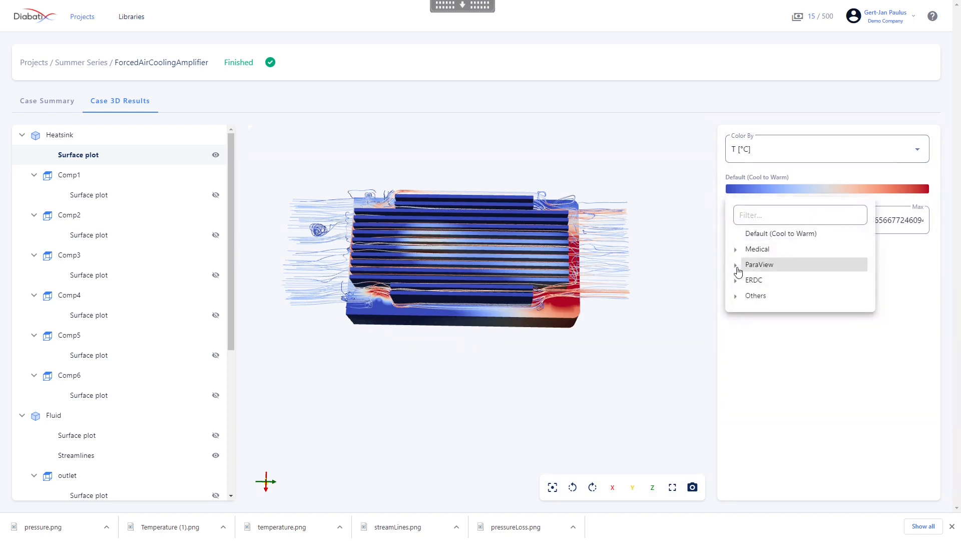
{"action": "left_click", "coordinate": [738, 267]}
{"action": "scroll", "coordinate": [795, 290], "scroll_direction": "down", "scroll_amount": 3}
{"action": "scroll", "coordinate": [809, 275], "scroll_direction": "down", "scroll_amount": 1}
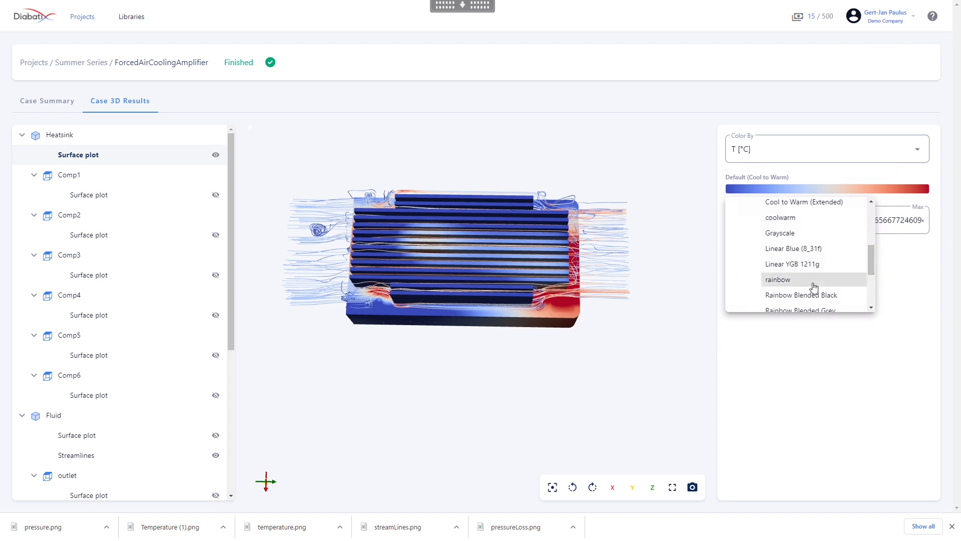
{"action": "left_click", "coordinate": [812, 280]}
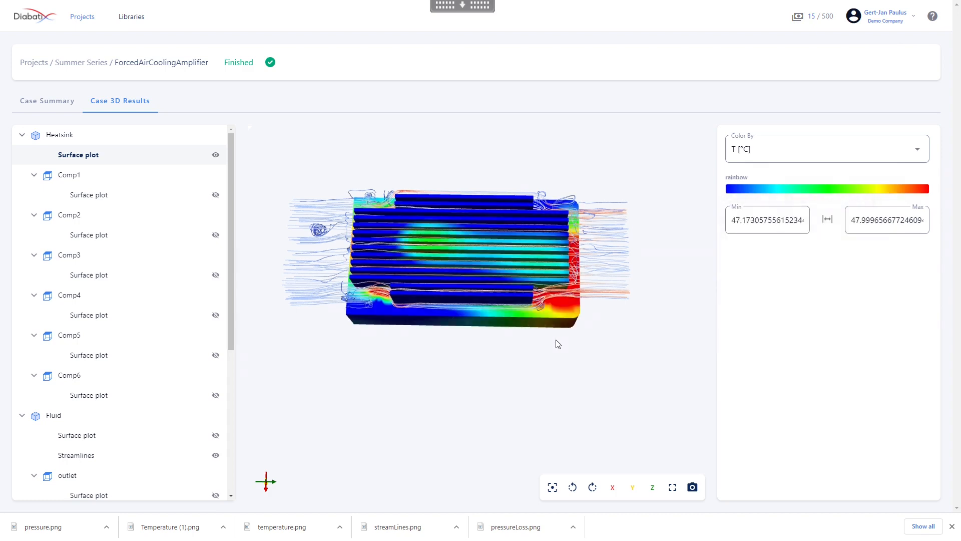
{"action": "left_click_drag", "start_coordinate": [545, 359], "coordinate": [587, 300]}
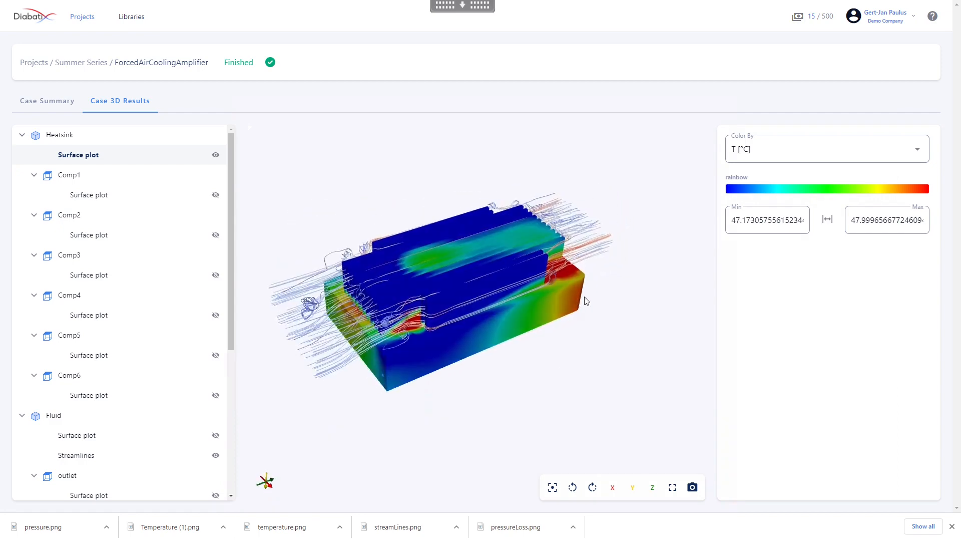
Step: Hide the Heatsink surface plot and the Fluid streamlines
{"action": "left_click", "coordinate": [215, 154]}
{"action": "left_click_drag", "start_coordinate": [232, 170], "coordinate": [239, 322]}
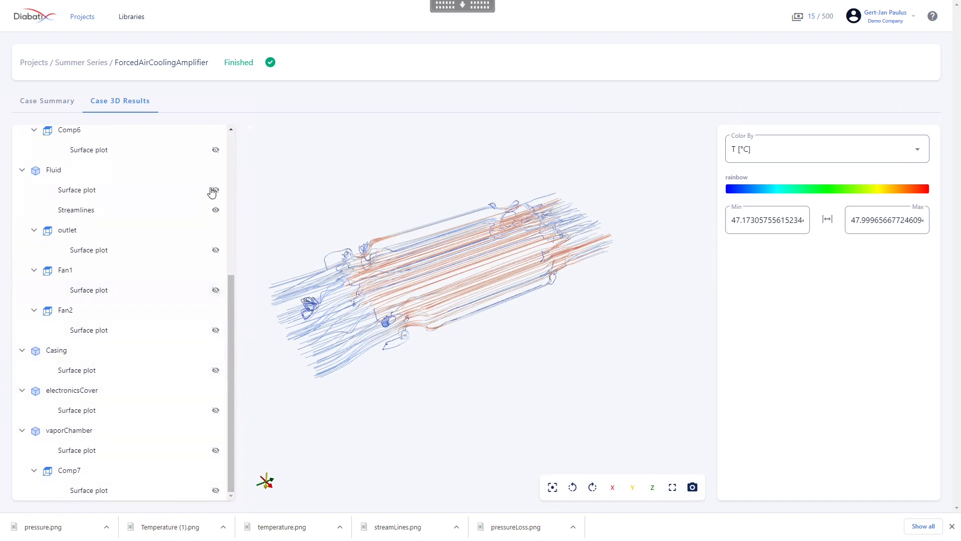
{"action": "left_click", "coordinate": [215, 211]}
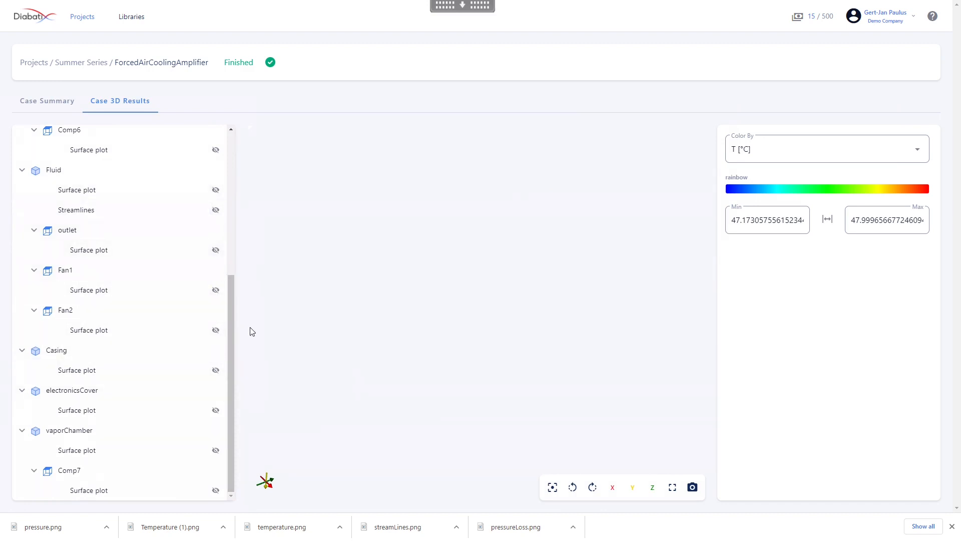
Step: Show the Fan1 and Fan2 surface plots
{"action": "left_click", "coordinate": [215, 290]}
{"action": "left_click", "coordinate": [215, 337]}
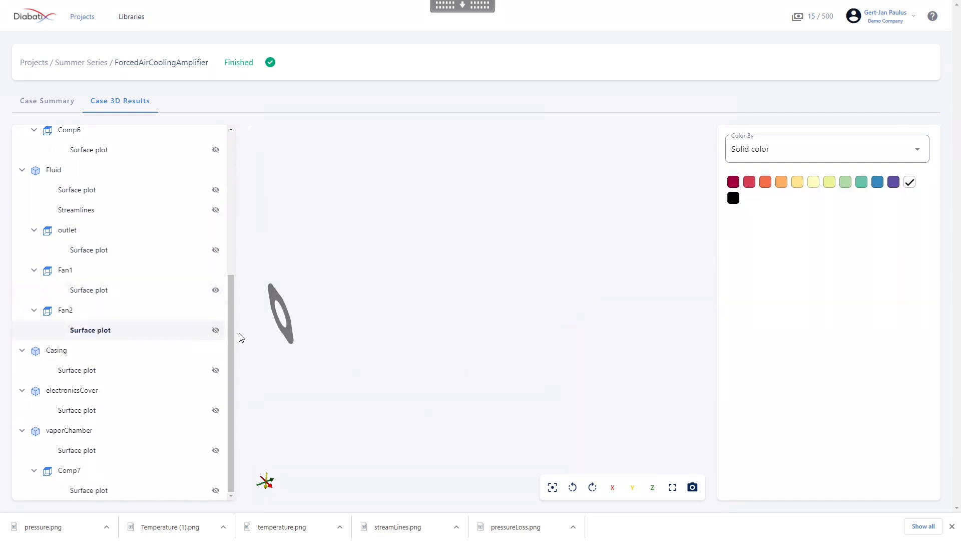
{"action": "left_click", "coordinate": [218, 334]}
{"action": "left_click", "coordinate": [133, 330]}
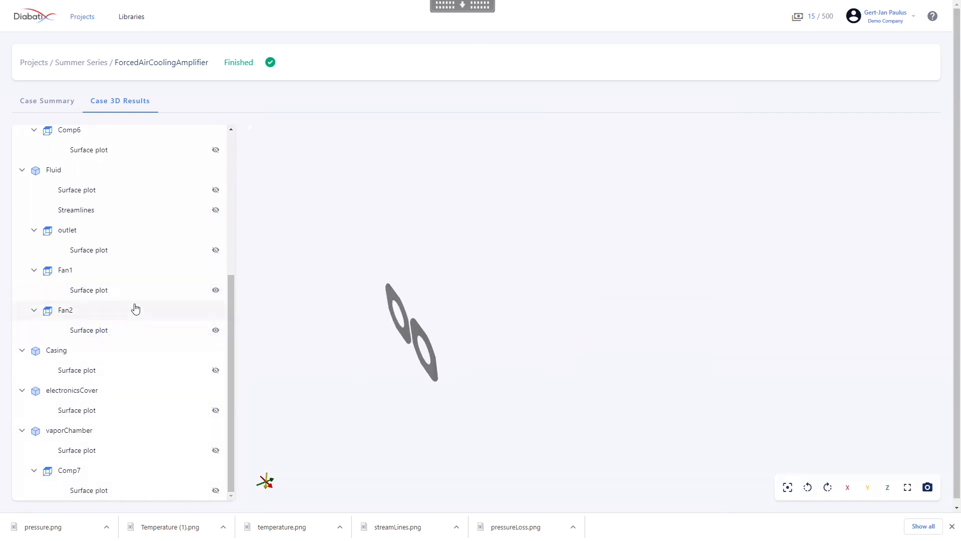
Step: Color the Fan1 surface plot by U [m/s] and view the fan faces from the front
{"action": "left_click", "coordinate": [122, 290]}
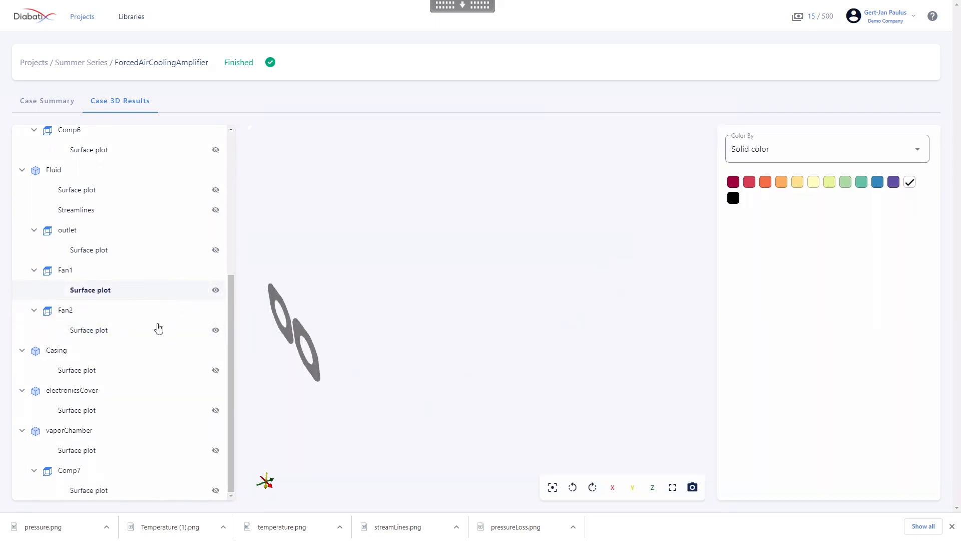
{"action": "left_click", "coordinate": [746, 154]}
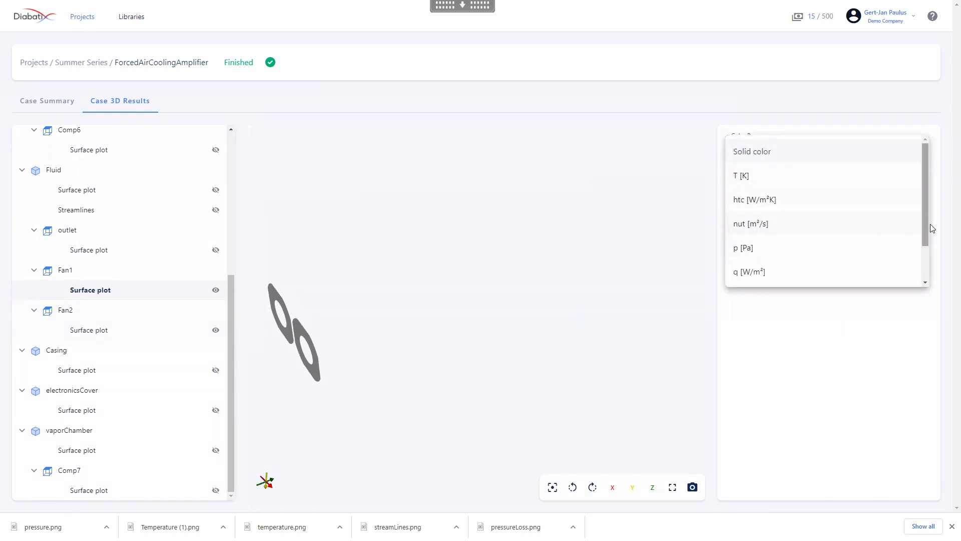
{"action": "scroll", "coordinate": [852, 240], "scroll_direction": "down", "scroll_amount": 2}
{"action": "left_click", "coordinate": [770, 257]}
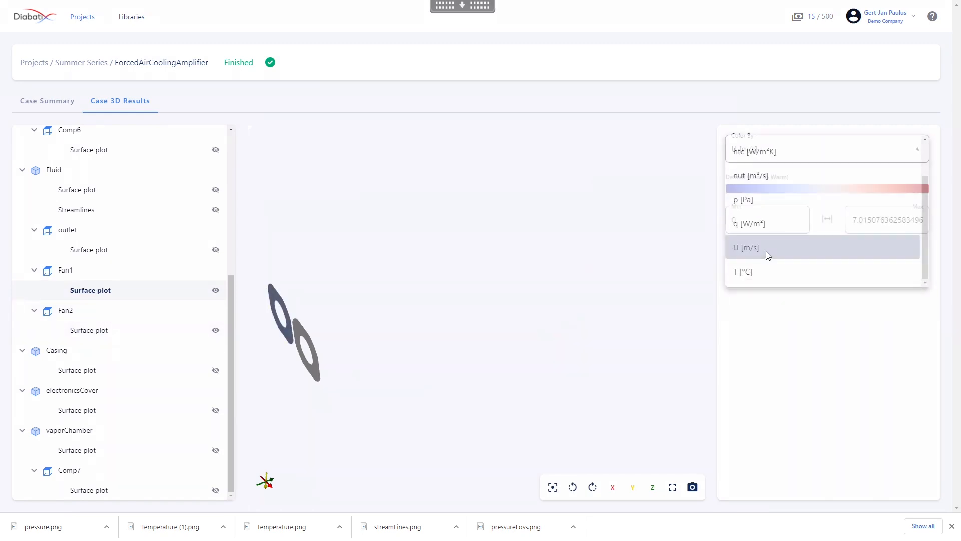
{"action": "left_click_drag", "start_coordinate": [338, 319], "coordinate": [480, 295]}
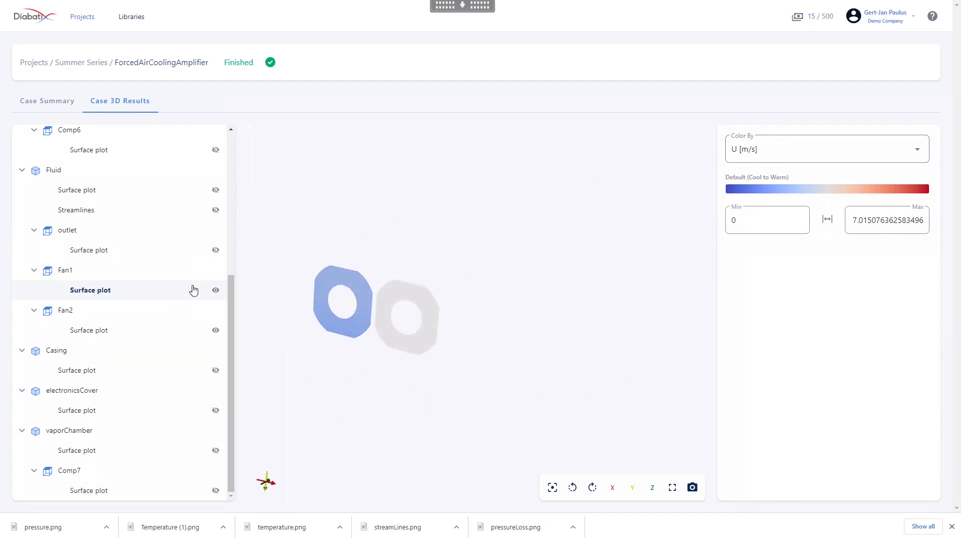
Step: Color the Fan1 surface plot by p [Pa] and inspect it
{"action": "left_click", "coordinate": [797, 149]}
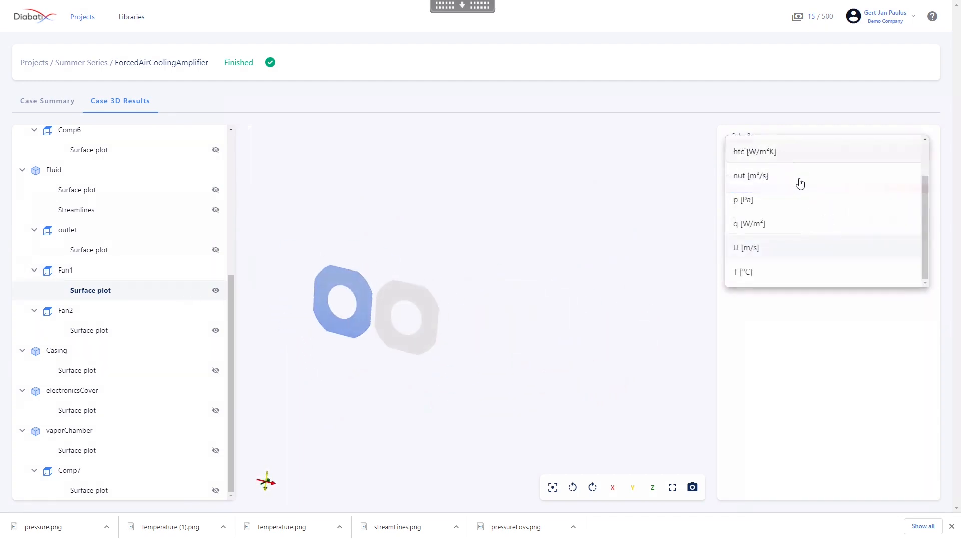
{"action": "left_click", "coordinate": [777, 206]}
{"action": "left_click_drag", "start_coordinate": [393, 258], "coordinate": [342, 284]}
Step: Hide the Fan1 and Fan2 surface plots, then show the Casing surface plot and inspect its underside
{"action": "left_click", "coordinate": [216, 290]}
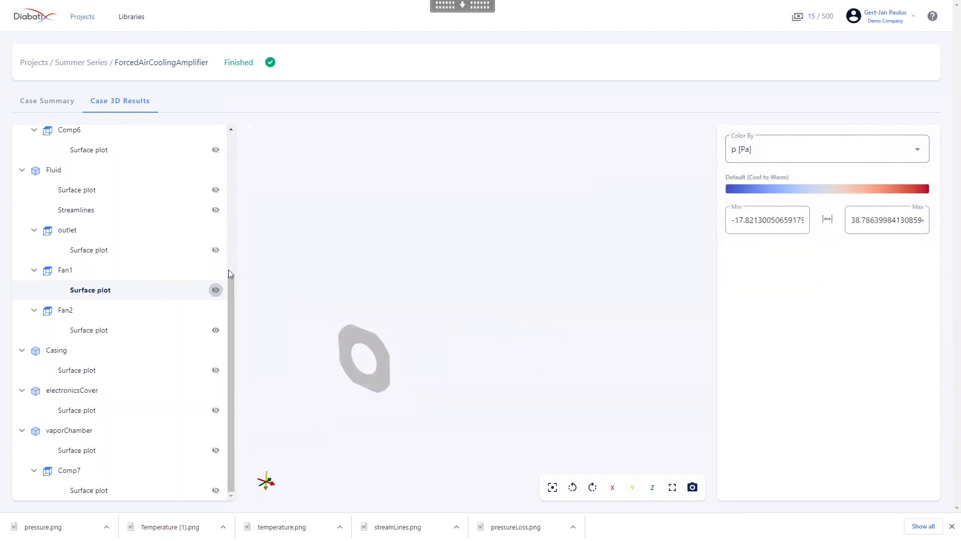
{"action": "left_click", "coordinate": [216, 330]}
{"action": "left_click", "coordinate": [220, 369]}
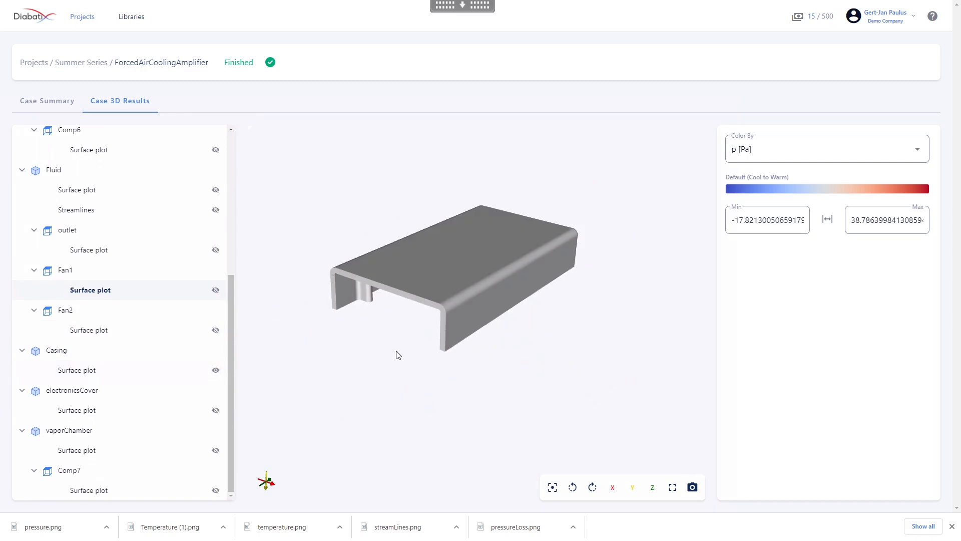
{"action": "left_click_drag", "start_coordinate": [381, 342], "coordinate": [319, 262]}
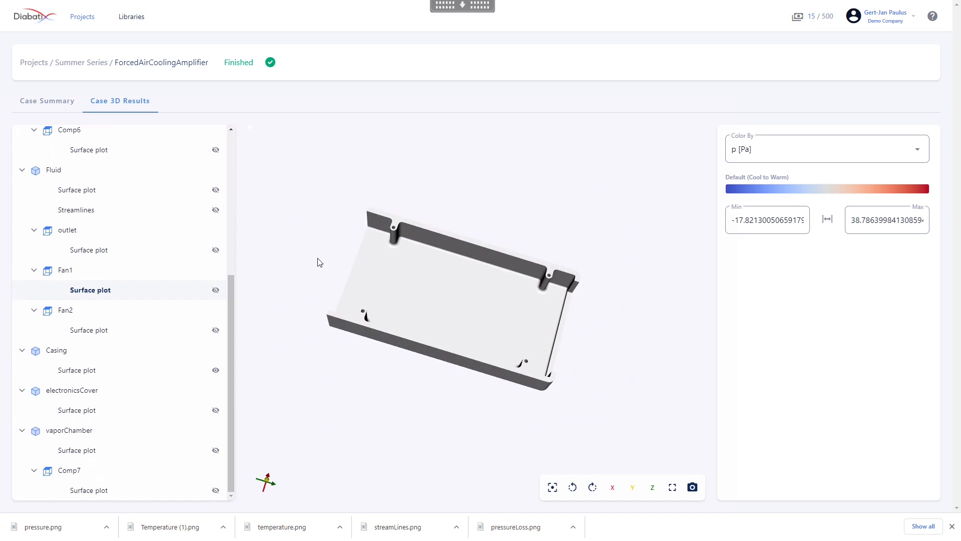
Step: Try to color the casing by T [°C] while the Fan1 surface plot is still selected
{"action": "left_click", "coordinate": [785, 146]}
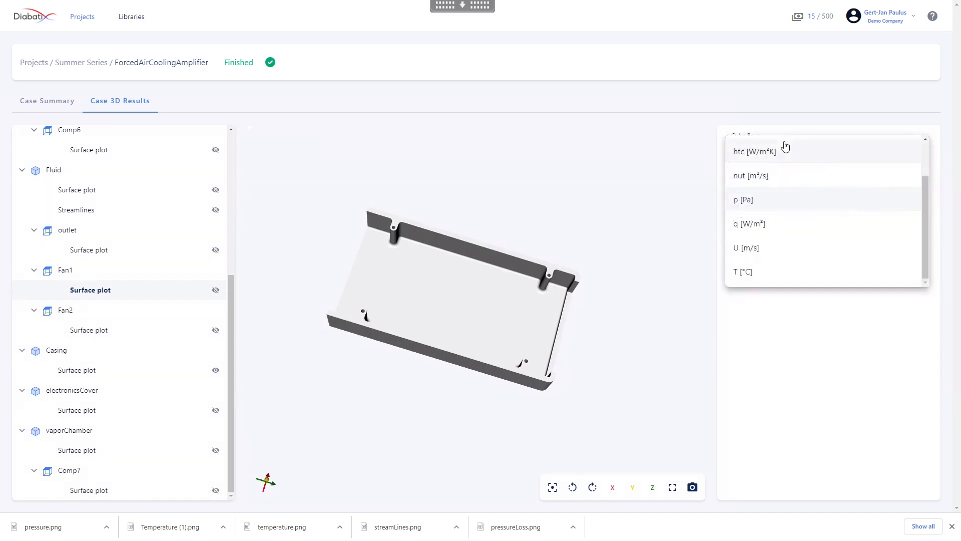
{"action": "left_click", "coordinate": [763, 272]}
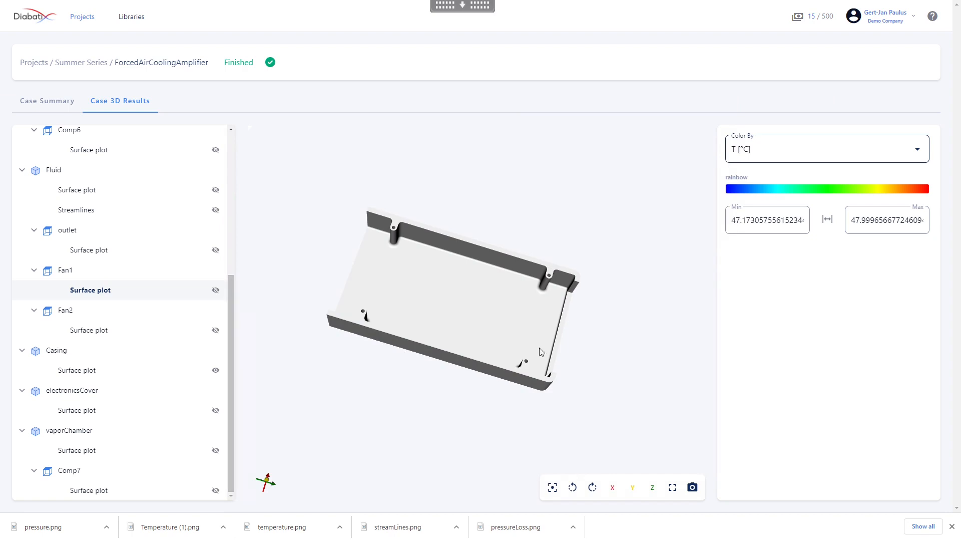
{"action": "left_click_drag", "start_coordinate": [424, 230], "coordinate": [425, 260]}
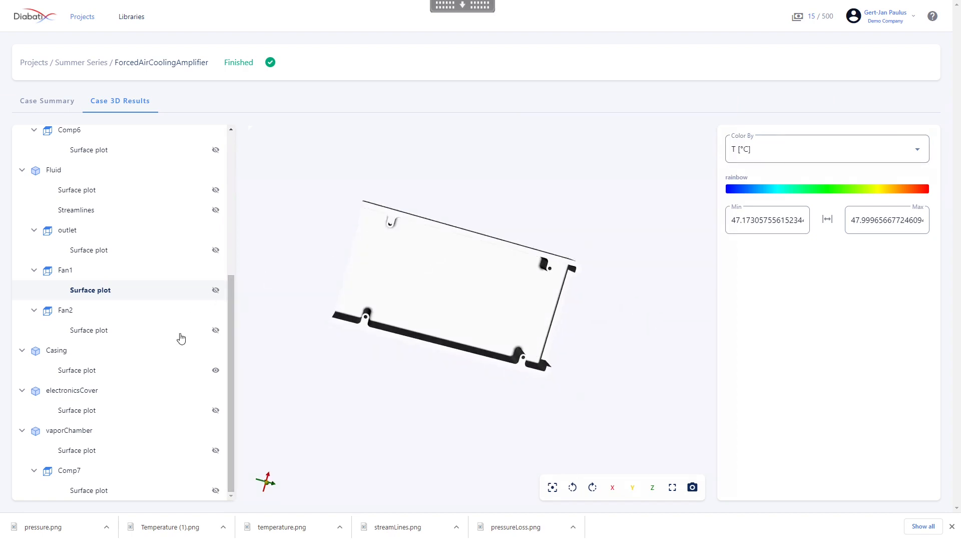
Step: Color the Casing surface plot by T [°C] and inspect its outer side
{"action": "left_click", "coordinate": [88, 372]}
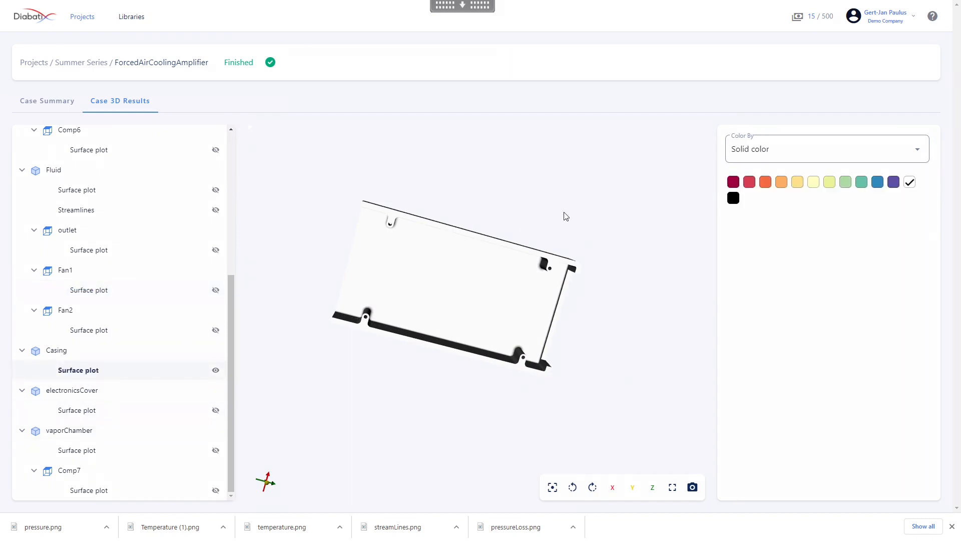
{"action": "left_click", "coordinate": [812, 158]}
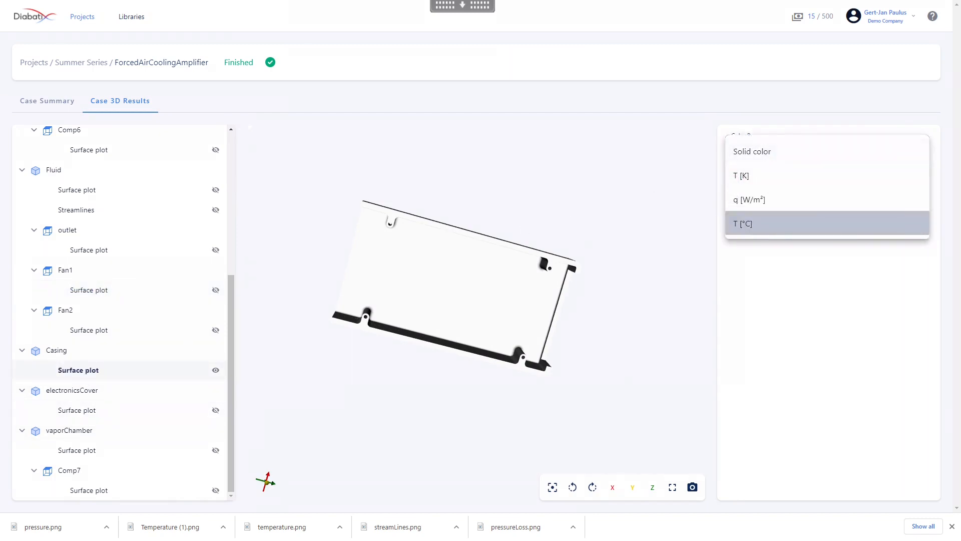
{"action": "left_click", "coordinate": [771, 224]}
{"action": "left_click_drag", "start_coordinate": [508, 238], "coordinate": [466, 284]}
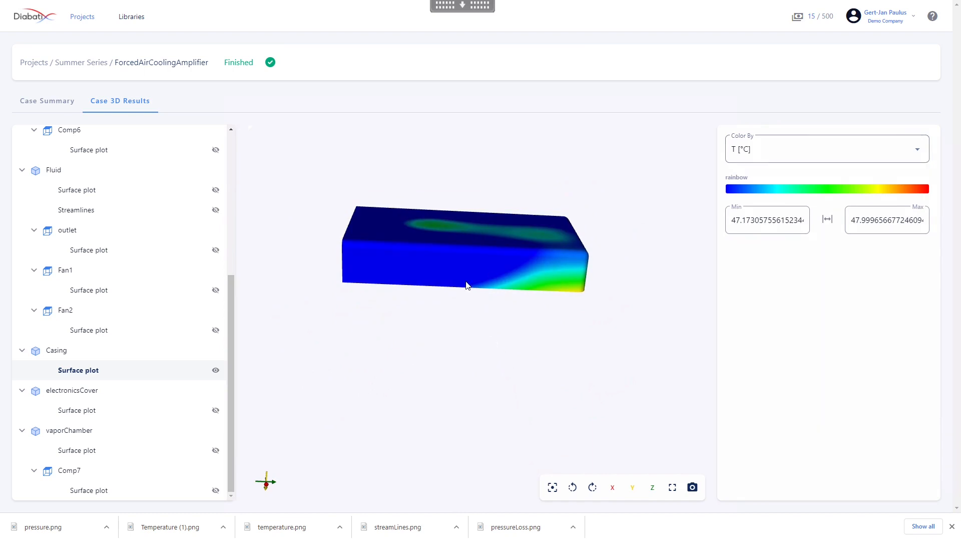
Step: Hide the Casing surface plot, then show the electronicsCover surface plot and view it from an angle
{"action": "left_click", "coordinate": [216, 370]}
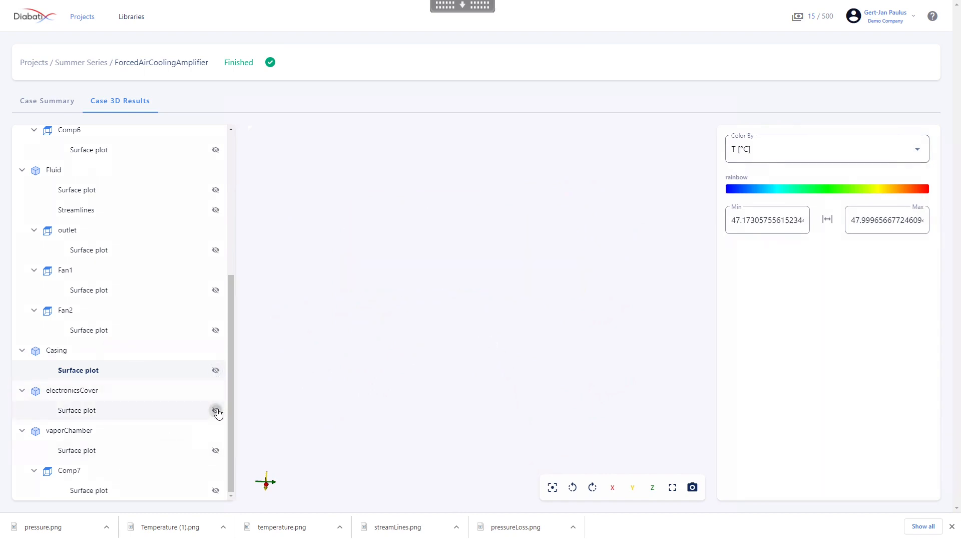
{"action": "left_click", "coordinate": [216, 410]}
{"action": "left_click_drag", "start_coordinate": [328, 358], "coordinate": [460, 300]}
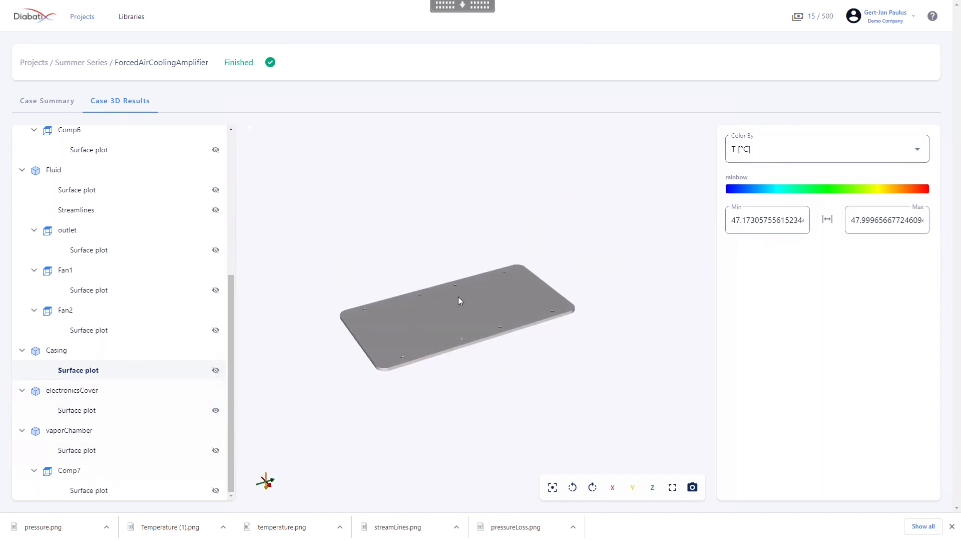
Step: Show the vaporChamber surface plot and hide the electronicsCover surface plot
{"action": "left_click", "coordinate": [215, 370]}
{"action": "left_click", "coordinate": [216, 370]}
{"action": "left_click", "coordinate": [140, 456]}
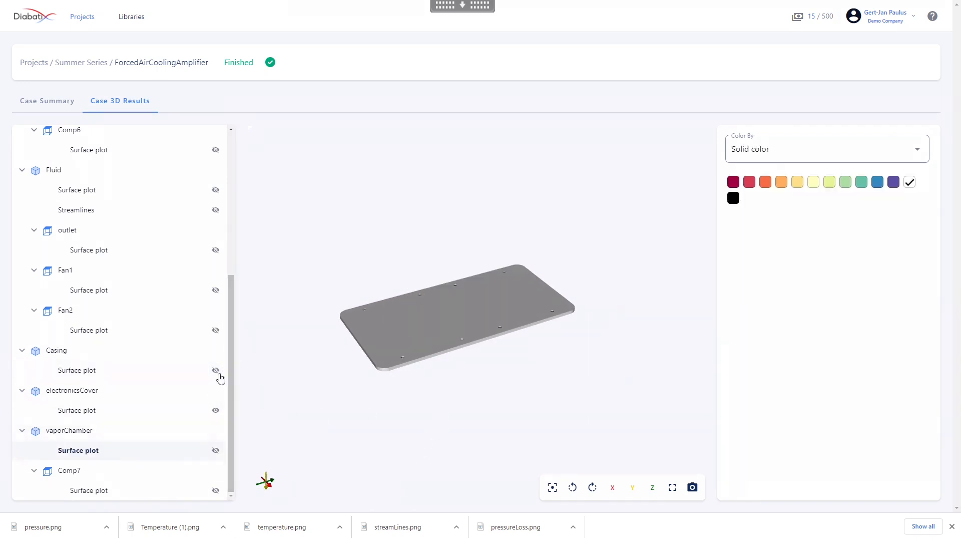
{"action": "left_click", "coordinate": [215, 450]}
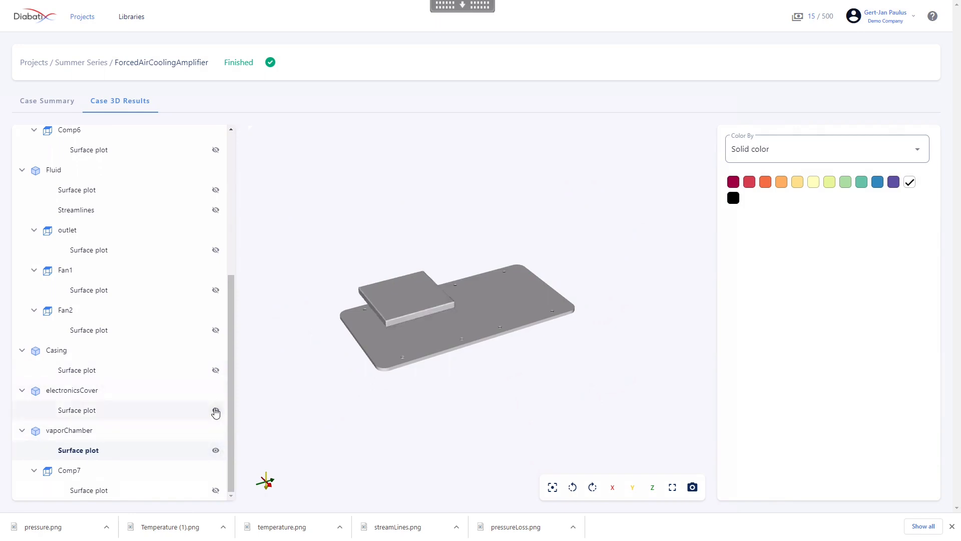
{"action": "left_click", "coordinate": [216, 410]}
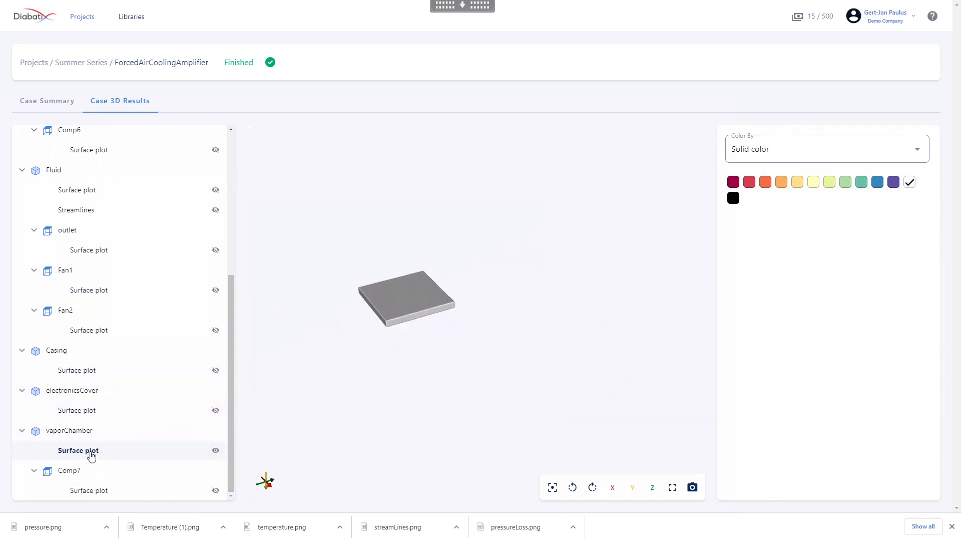
Step: Color the vaporChamber surface plot by T [°C] and view the part from another angle
{"action": "left_click", "coordinate": [86, 453]}
{"action": "left_click", "coordinate": [757, 161]}
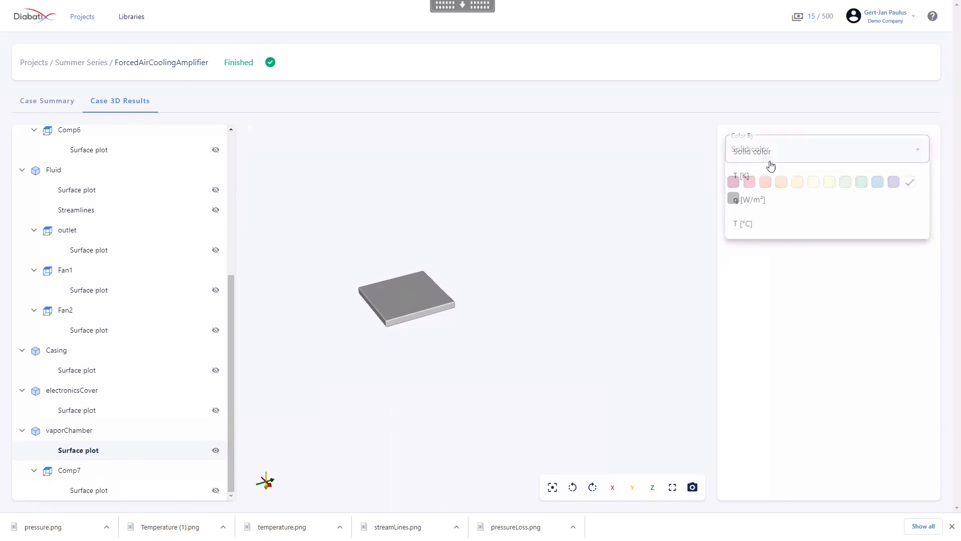
{"action": "left_click", "coordinate": [759, 228]}
{"action": "left_click_drag", "start_coordinate": [488, 272], "coordinate": [599, 260]}
Step: Set the vaporChamber temperature color range to 51 minimum and 54 maximum, and tilt the part to show its flat face
{"action": "double_click", "coordinate": [768, 219]}
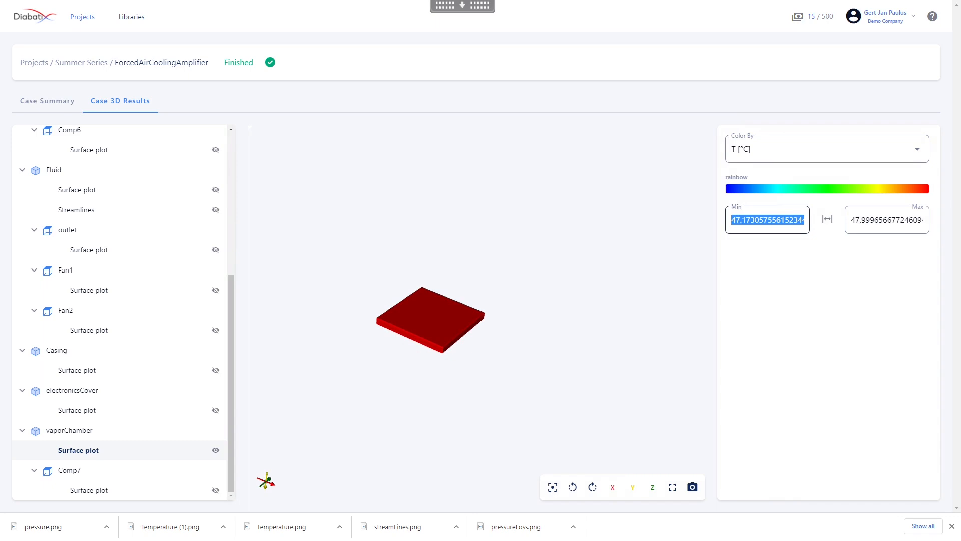
{"action": "type", "text": "54"}
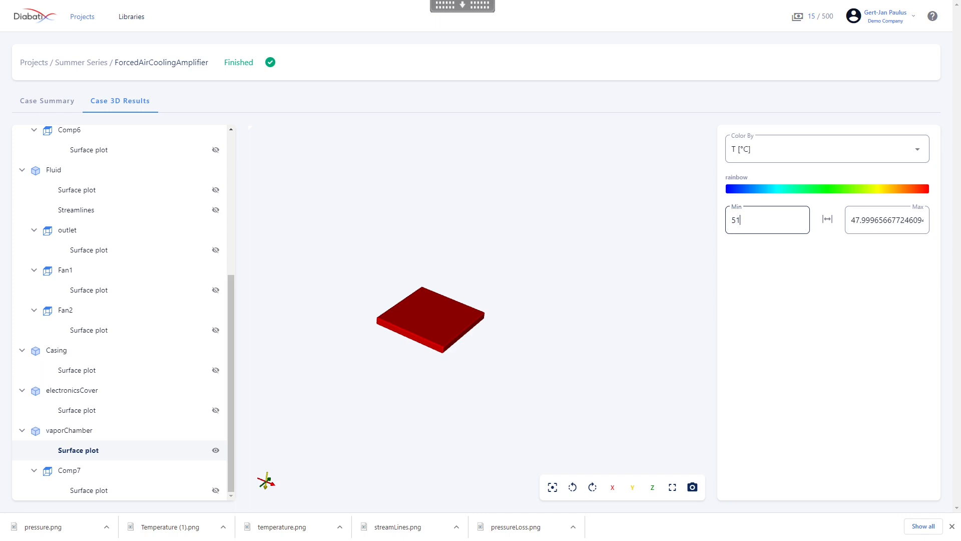
{"action": "key", "text": "Tab"}
{"action": "type", "text": "54"}
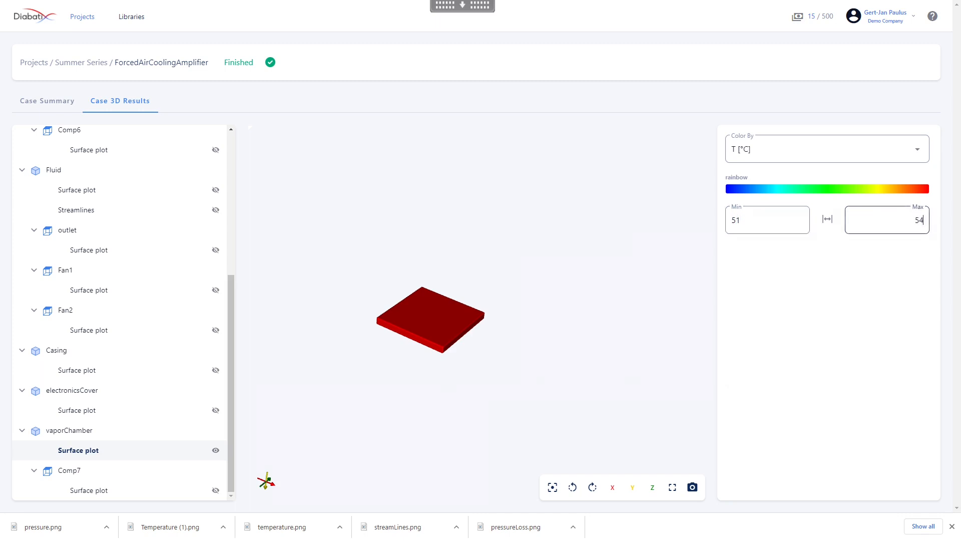
{"action": "left_click_drag", "start_coordinate": [485, 325], "coordinate": [477, 381]}
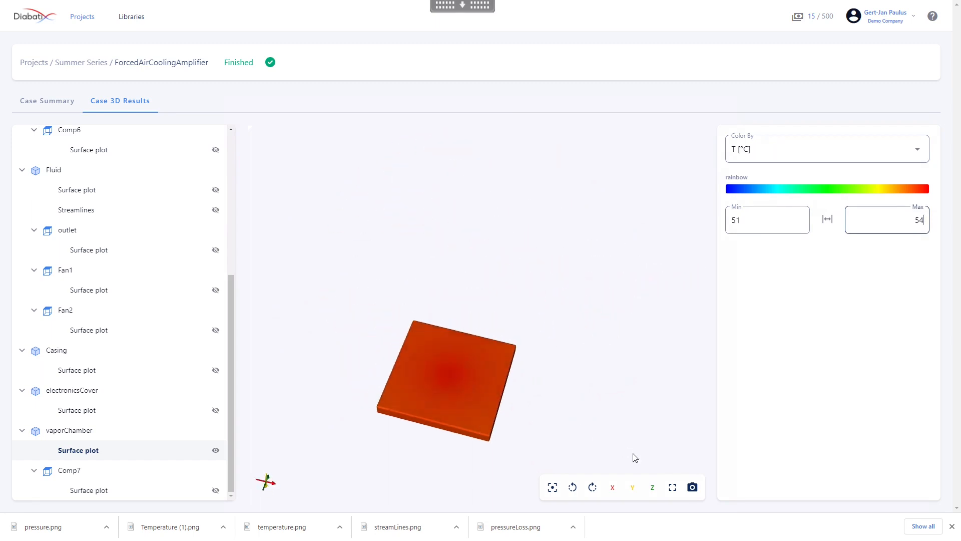
Step: Save a PNG screenshot of the vapor chamber temperature plot as VaporChamber with a transparent background, and dismiss the downloads list
{"action": "left_click", "coordinate": [693, 487]}
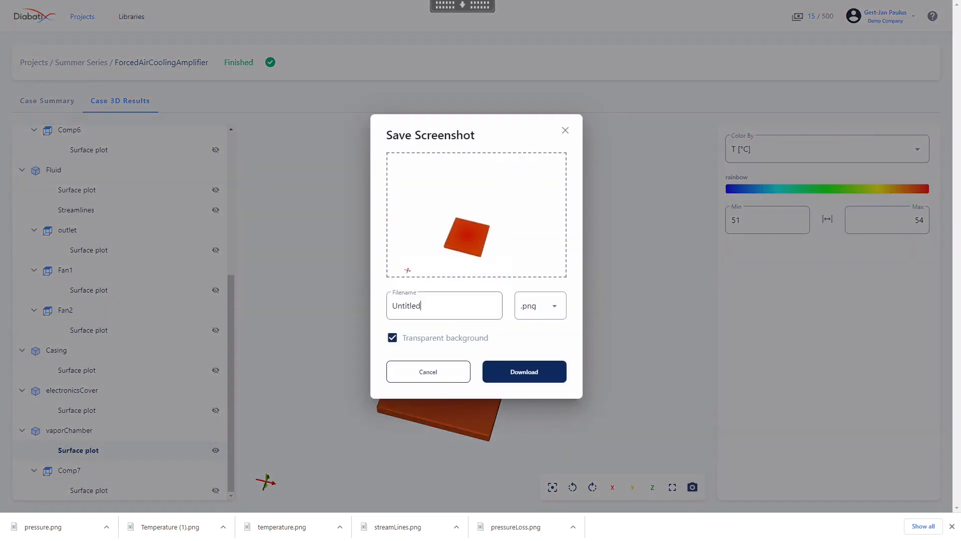
{"action": "left_click_drag", "start_coordinate": [425, 306], "coordinate": [326, 304]}
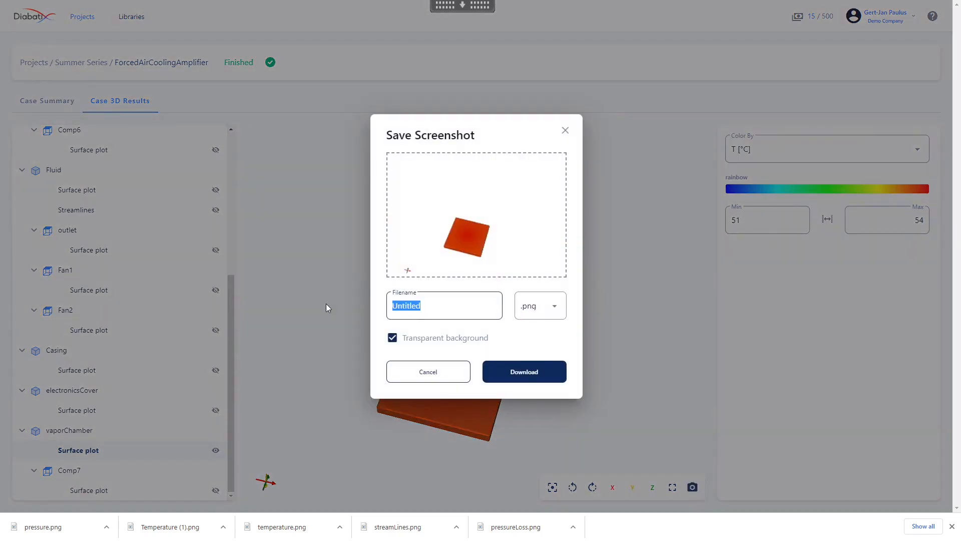
{"action": "type", "text": "VaporChamber"}
{"action": "left_click", "coordinate": [544, 369]}
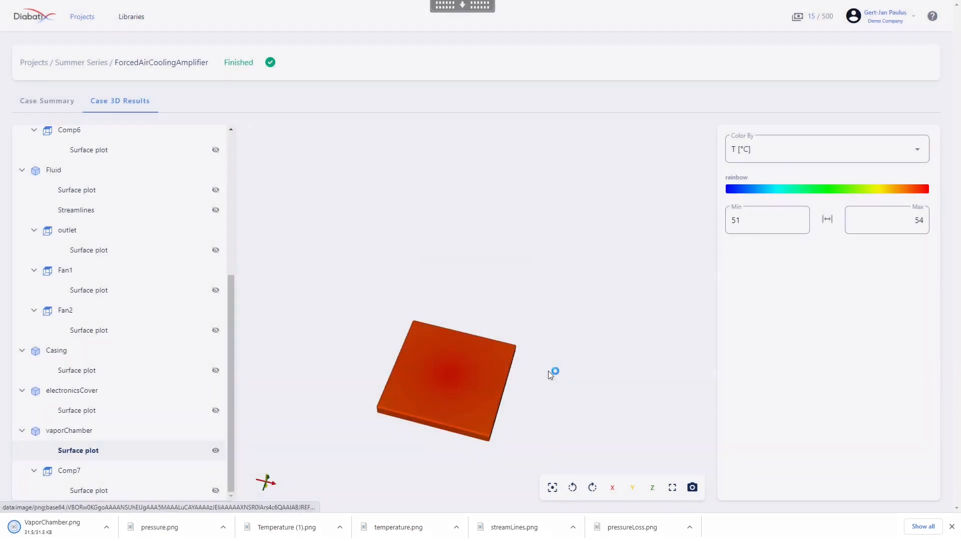
{"action": "left_click", "coordinate": [952, 526]}
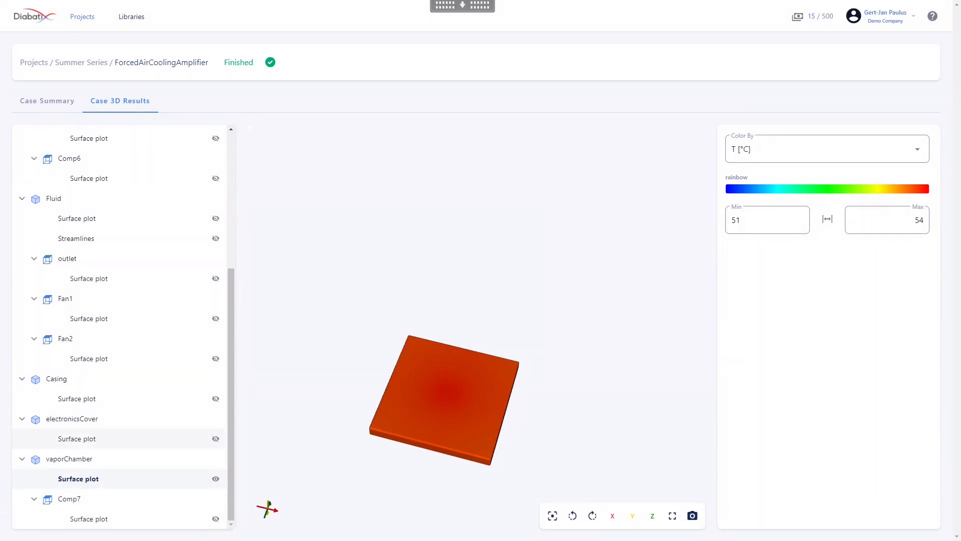